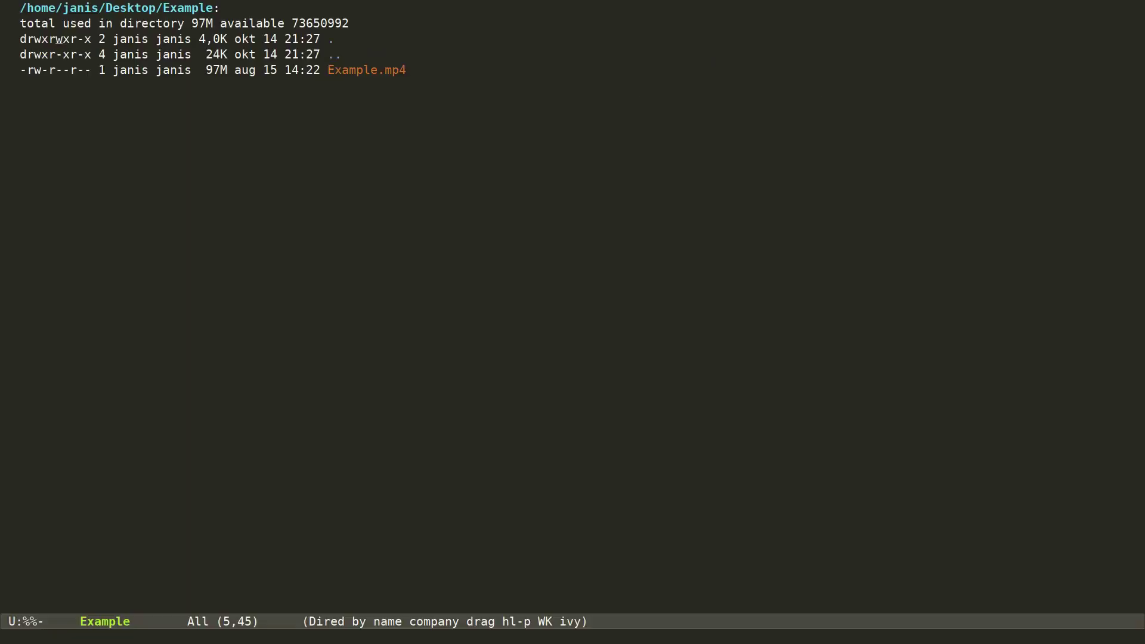
Refresh the Example folder listing in Dired and dismiss the Blender 2.79 splash screen
key("g")
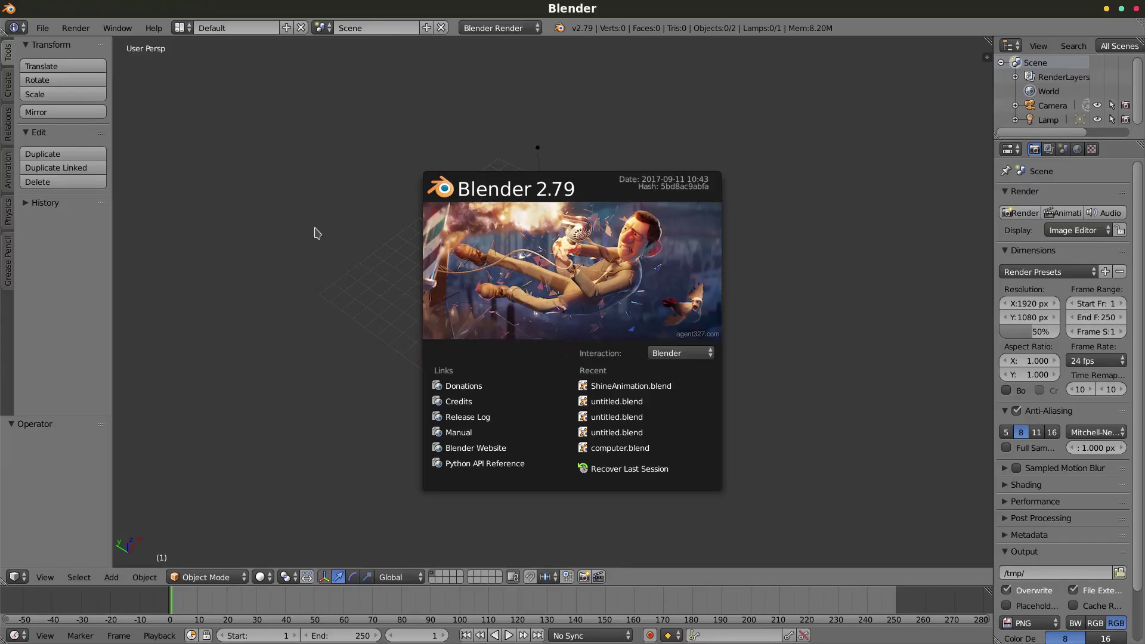
left_click(530, 276)
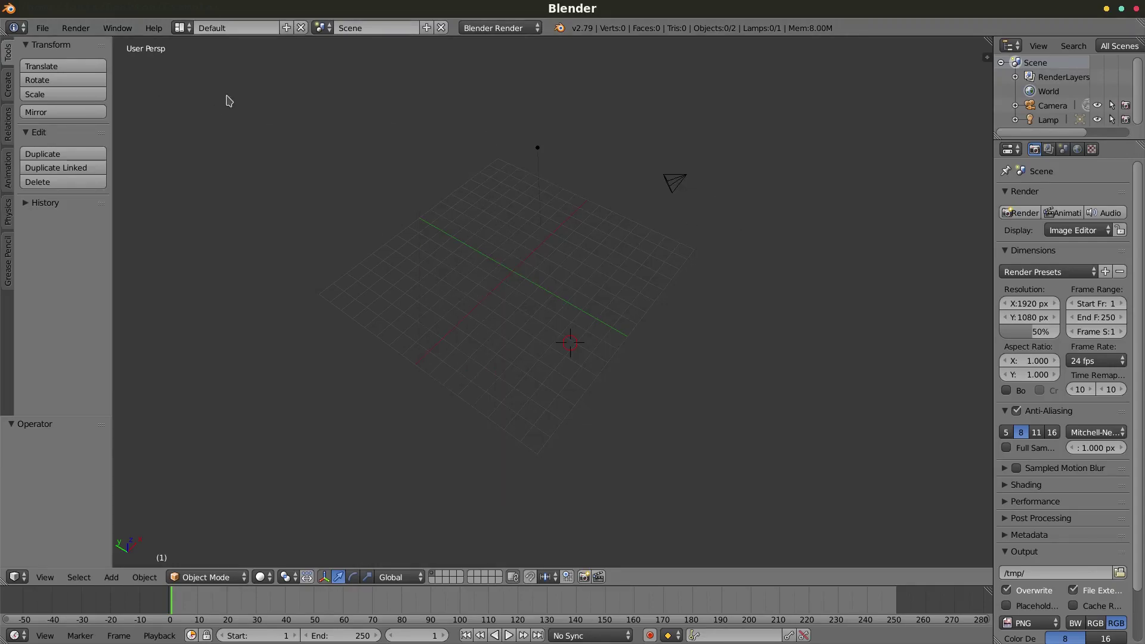
Switch to the Video Editing layout and add Example.mp4 as a movie strip
left_click(181, 29)
left_click(216, 160)
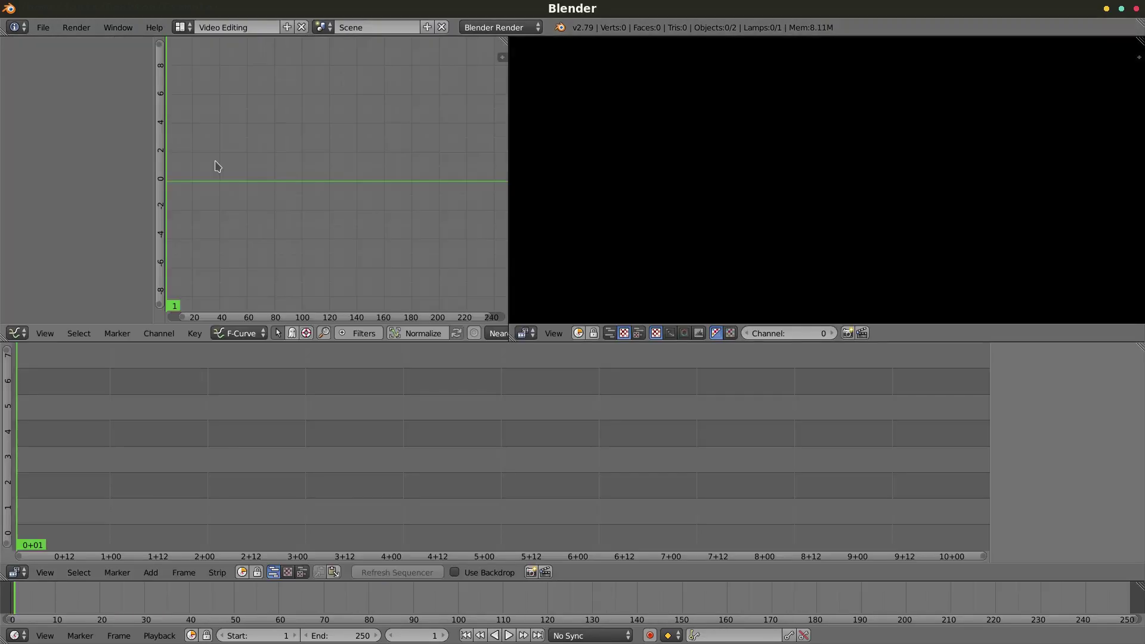
key("shift+a")
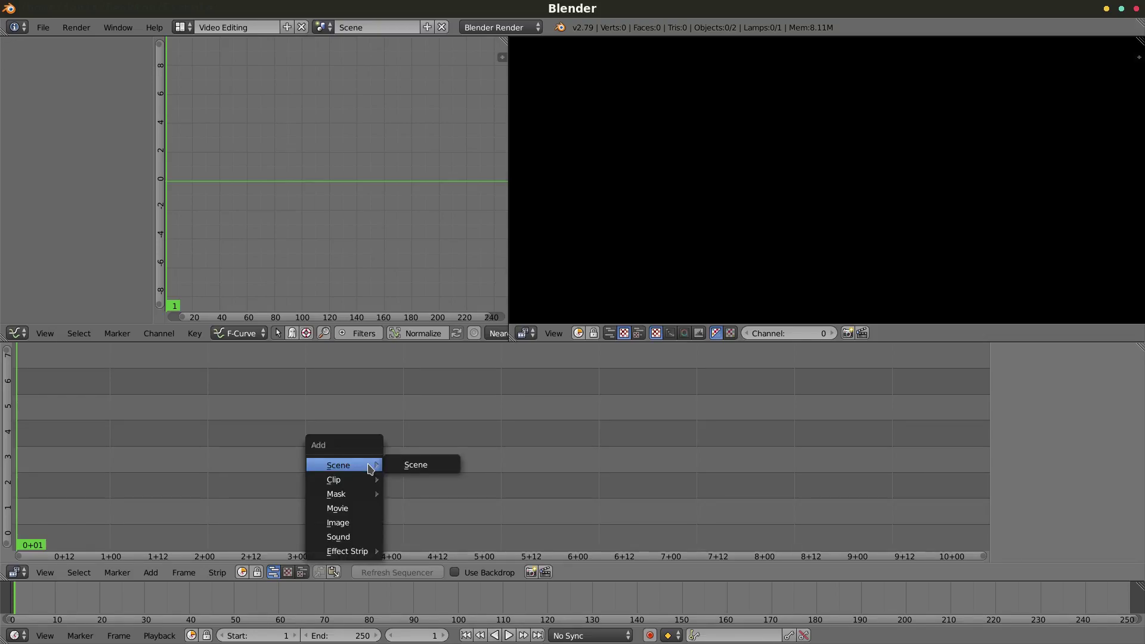
left_click(371, 511)
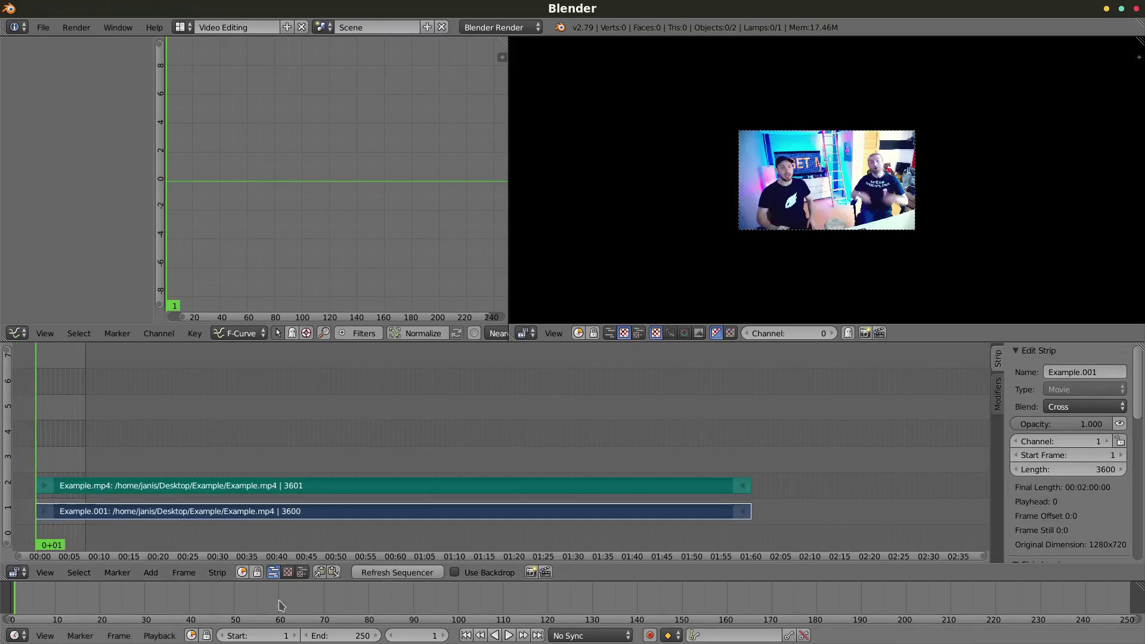
Set the end frame to 1000 and return to the Default layout
left_click(358, 635)
type("1000")
key("Return")
left_click(180, 28)
left_click(210, 90)
Set the render output path to Result in the Example folder
left_click(1120, 573)
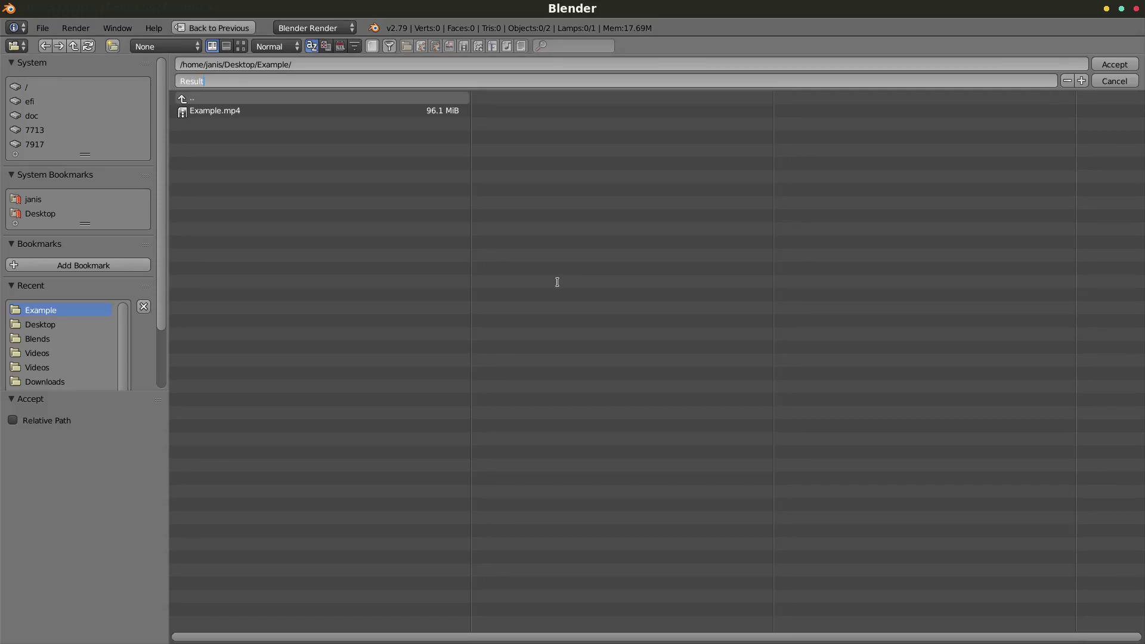
left_click(1119, 66)
left_click(1119, 66)
Save the project as untitled.blend in the Example folder
key("ctrl+s")
left_click(209, 113)
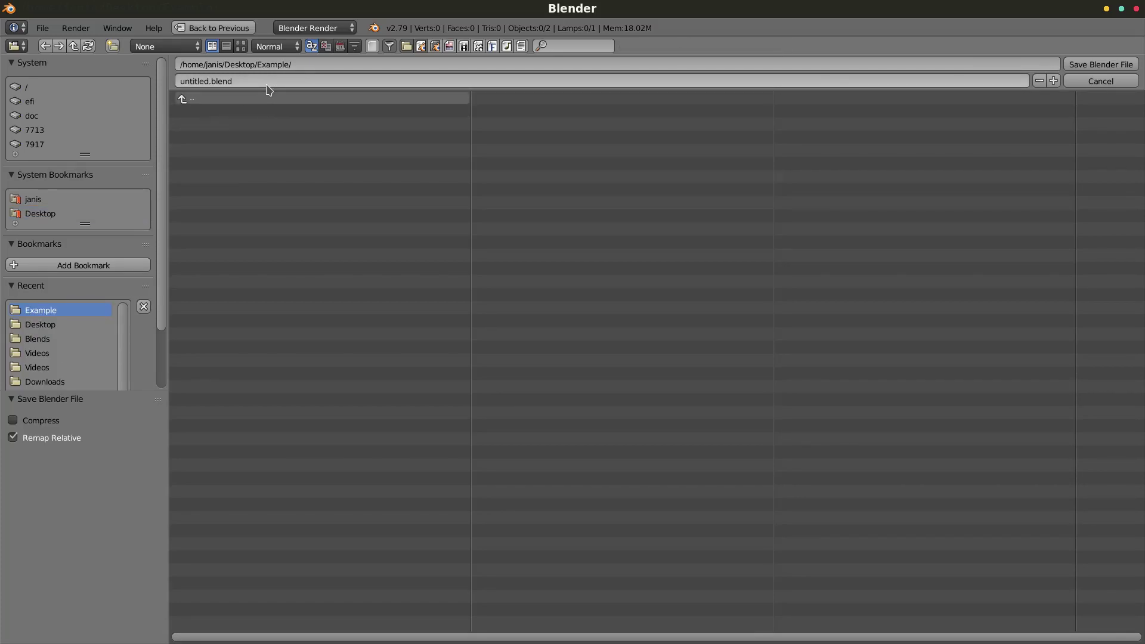
left_click(1105, 70)
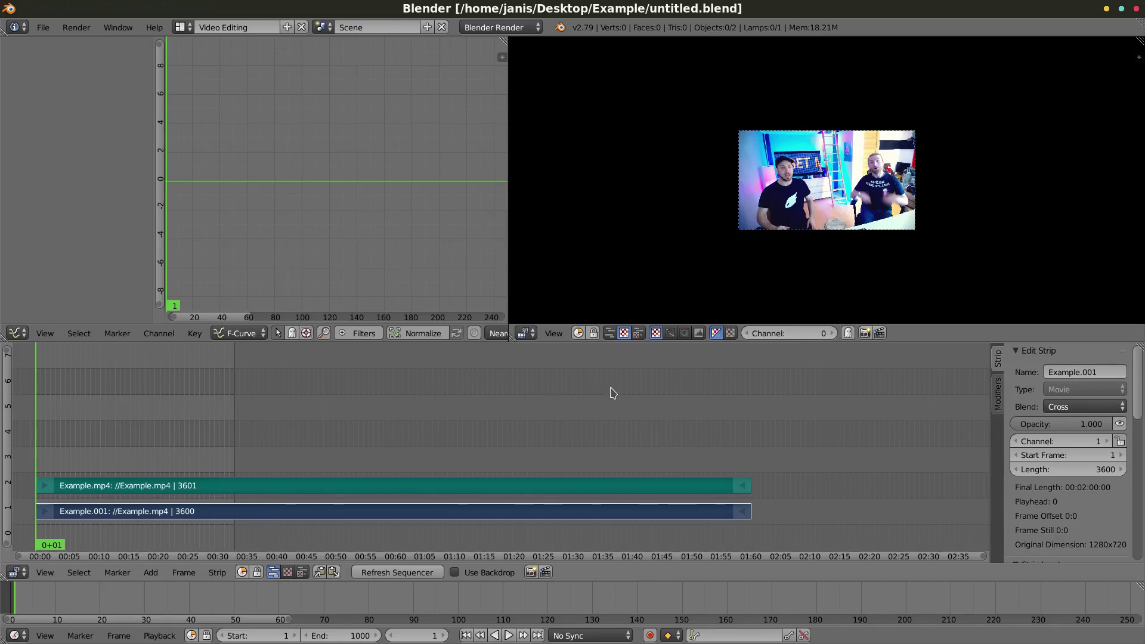
Start rendering the animation with Ctrl+F12, check CPU load in htop, then return to Emacs
key("ctrl+F12")
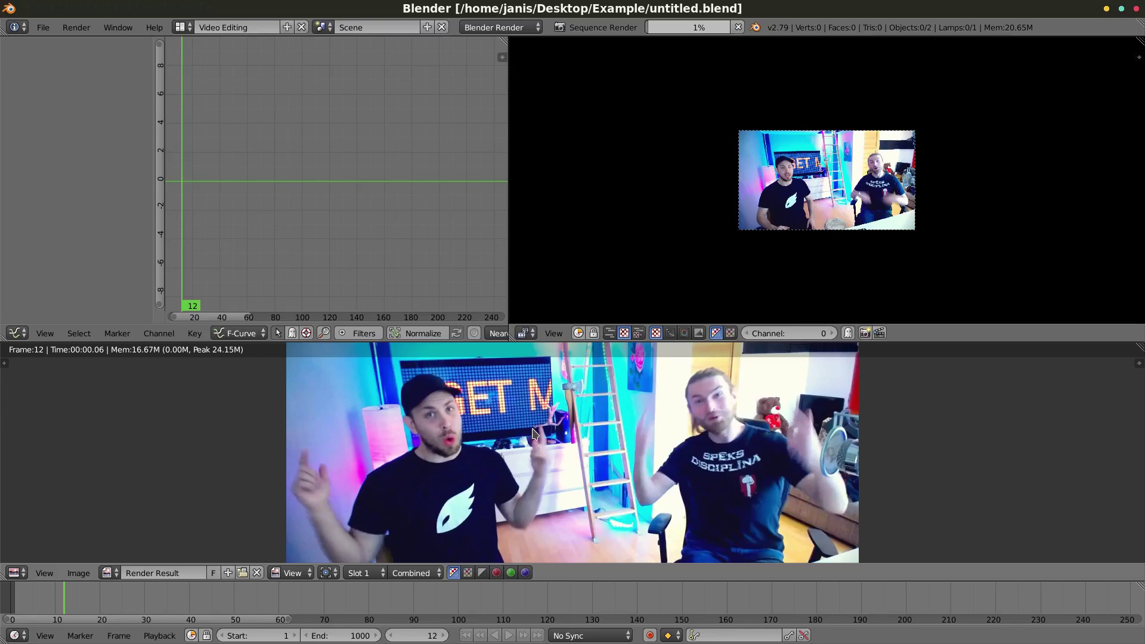
key("alt+Tab")
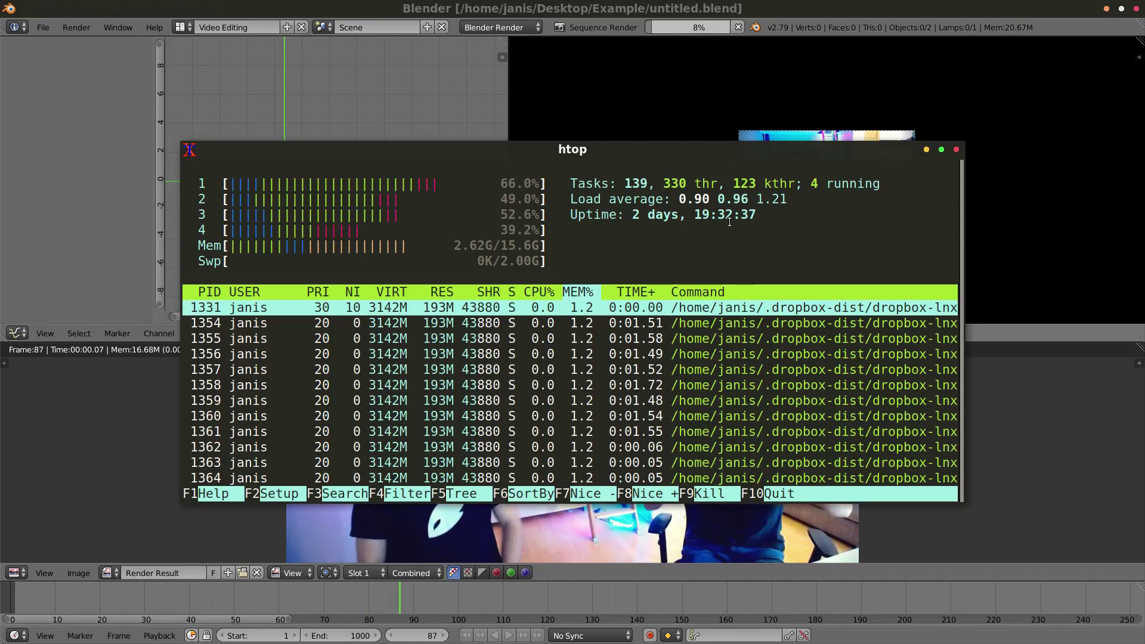
key("alt+Tab")
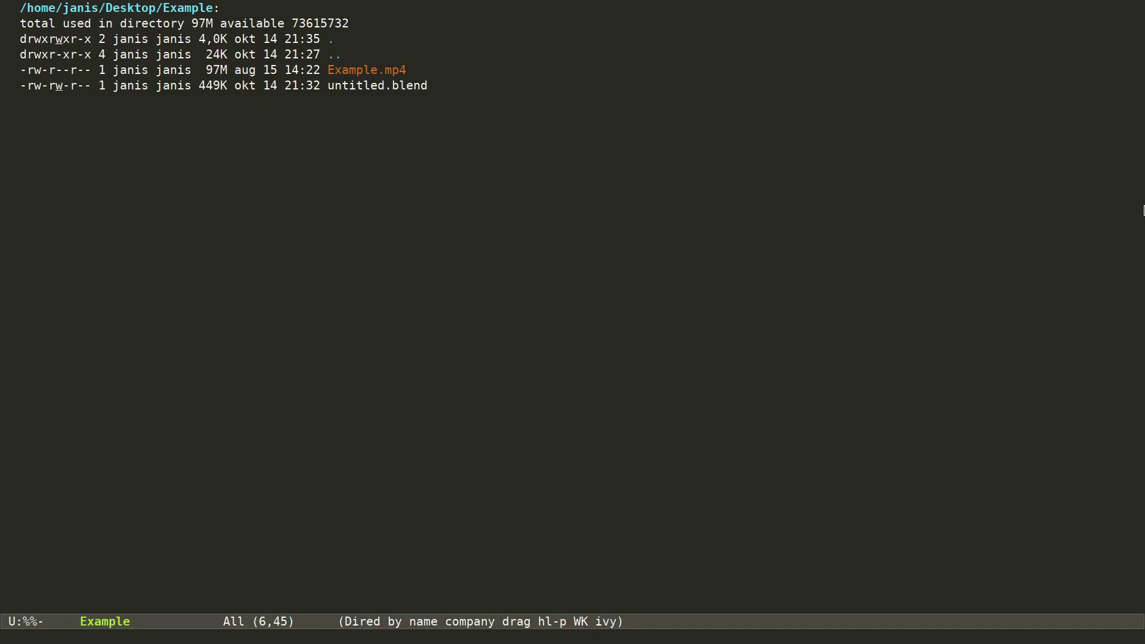
Mark untitled.blend and run jm/blender-render-prompt, replacing the default instance count with 3
key("m")
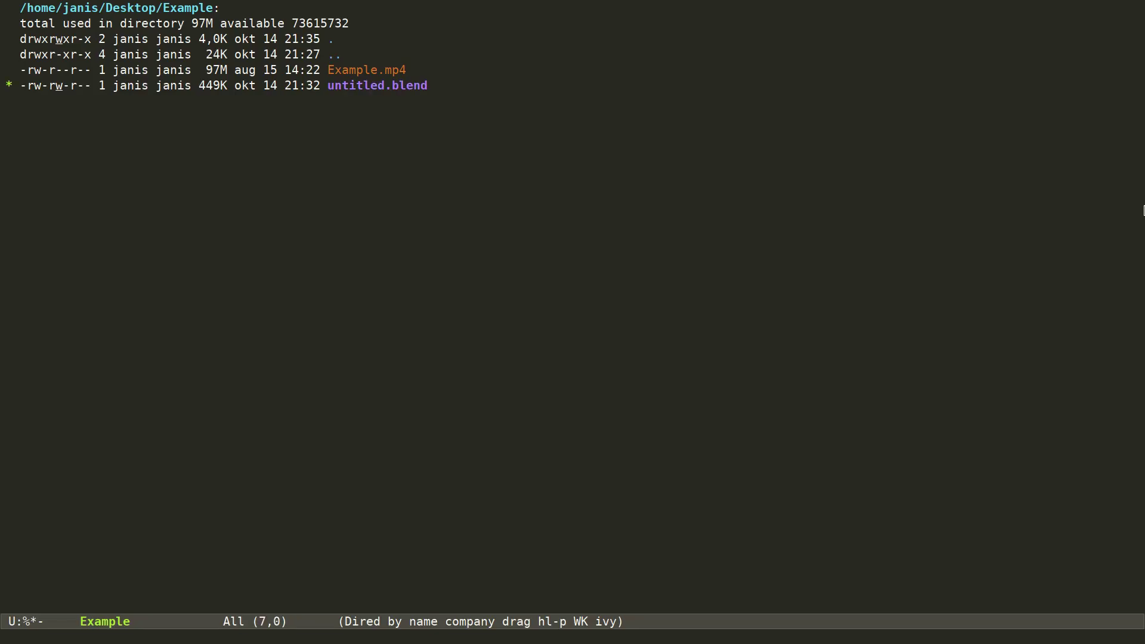
key("alt+x")
type("jm")
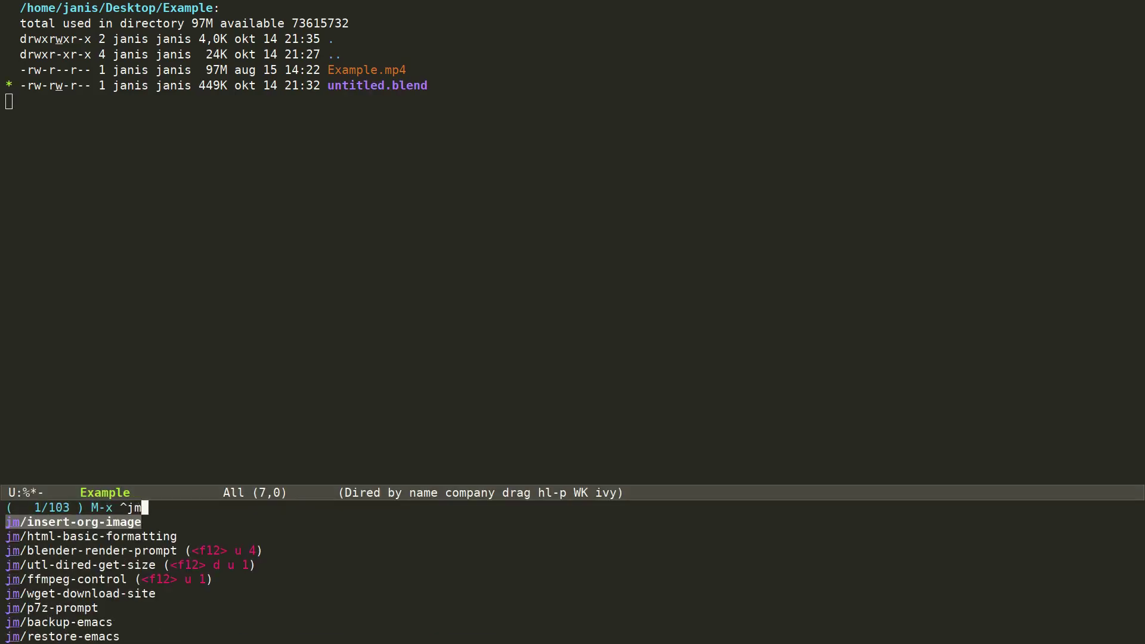
type("/blen")
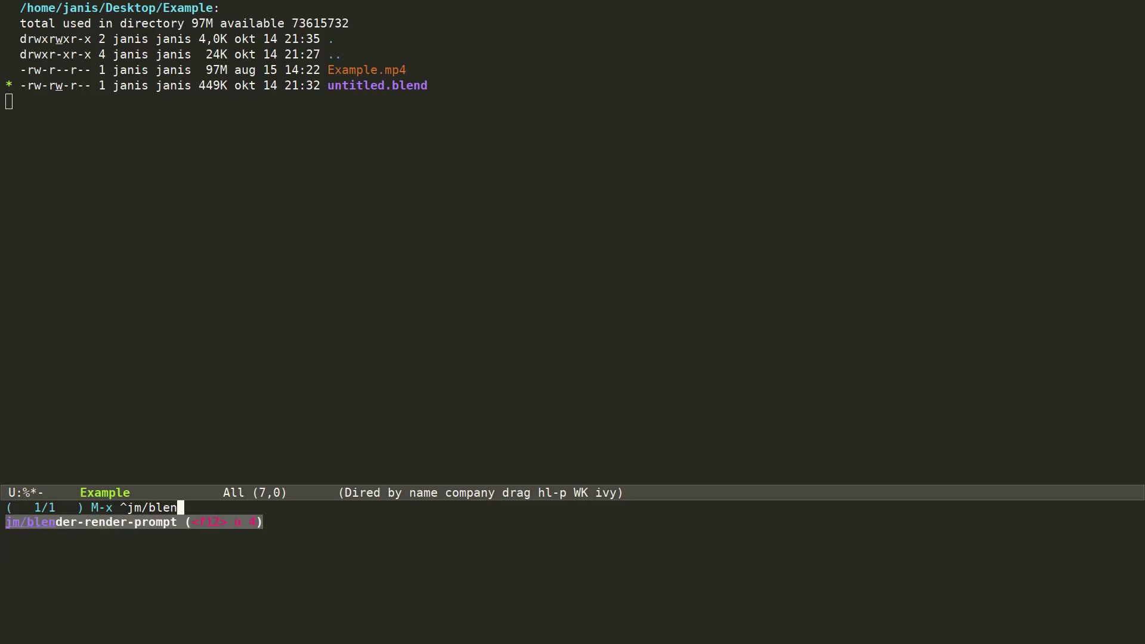
key("Return")
key("BackSpace")
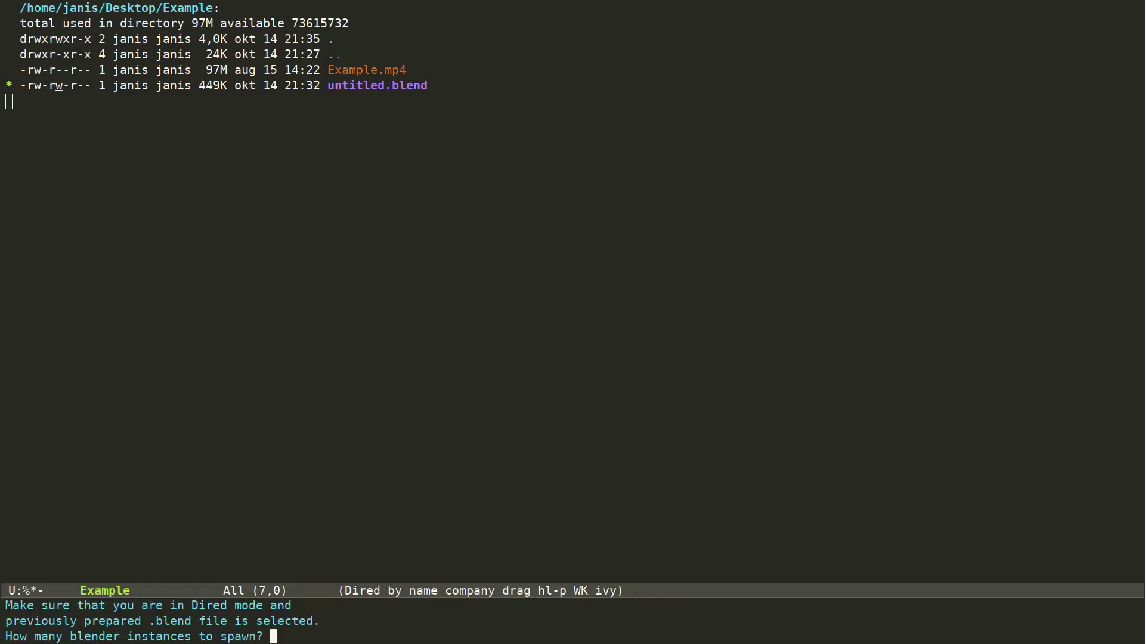
type("3")
Start the 3 parallel renders and open the blender-render0 log from the buffer list
key("Return")
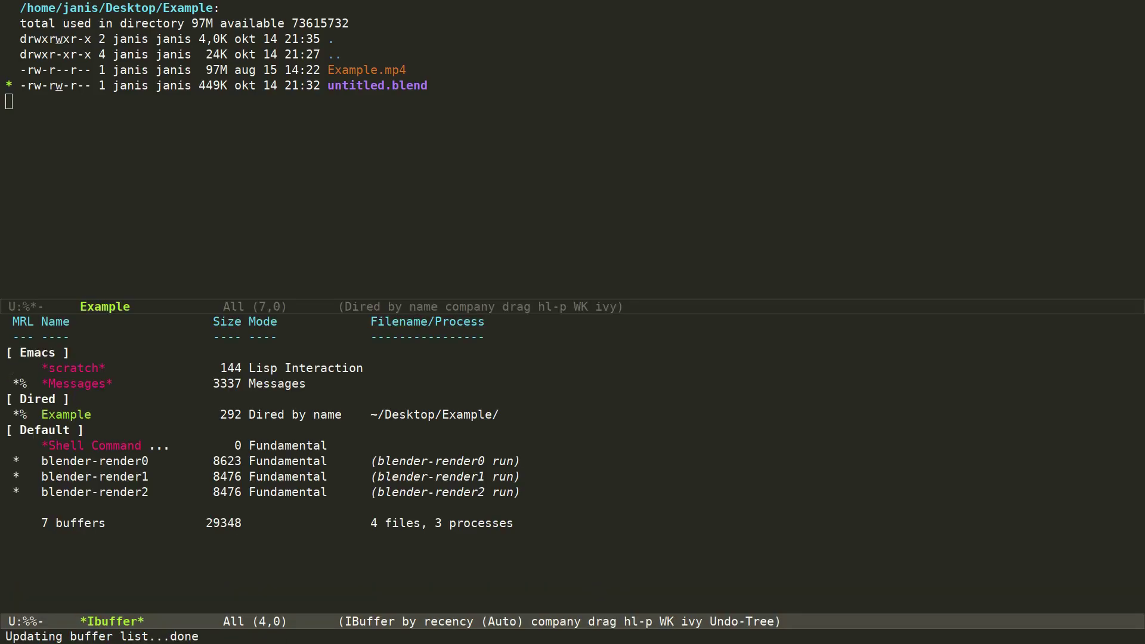
key("Down")
key("Down")
key("Down")
key("Down")
key("Down")
key("Down")
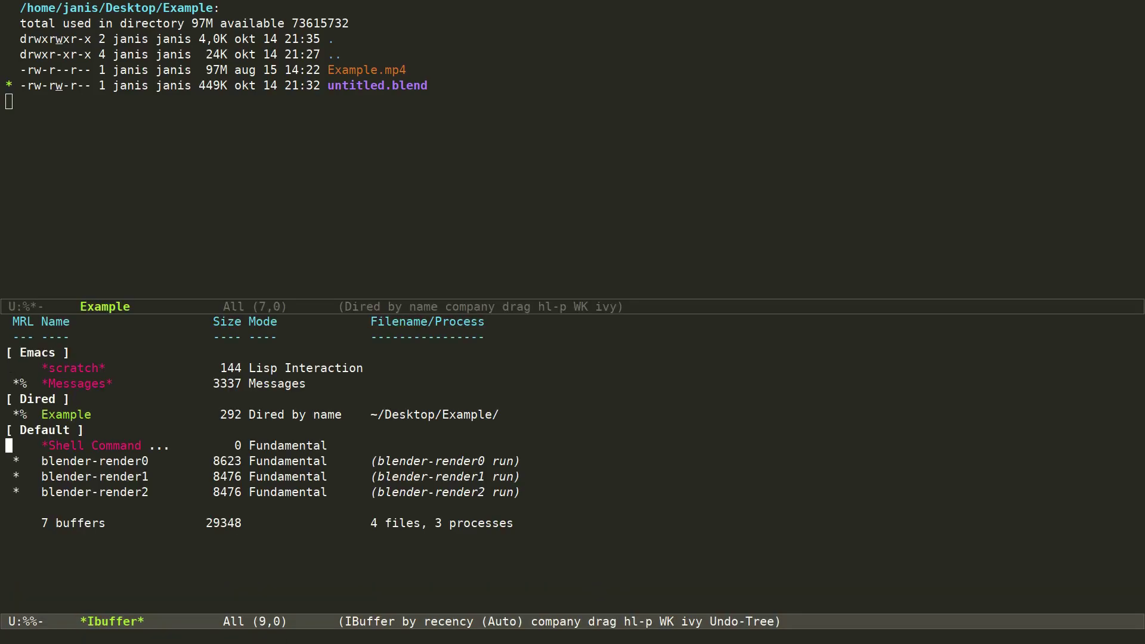
key("Down")
key("Down")
key("Up")
key("Up")
key("Up")
key("Down")
key("Down")
key("Down")
key("Up")
key("Up")
key("Return")
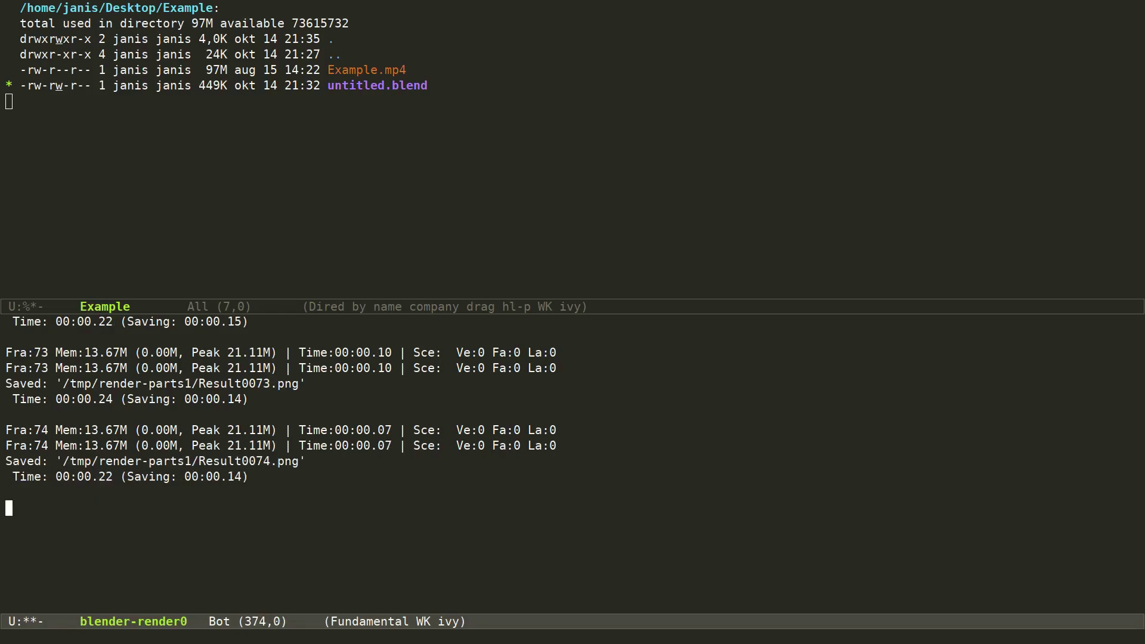
Open the blender-render1 render log from the buffer list
key("ctrl+x")
key("ctrl+b")
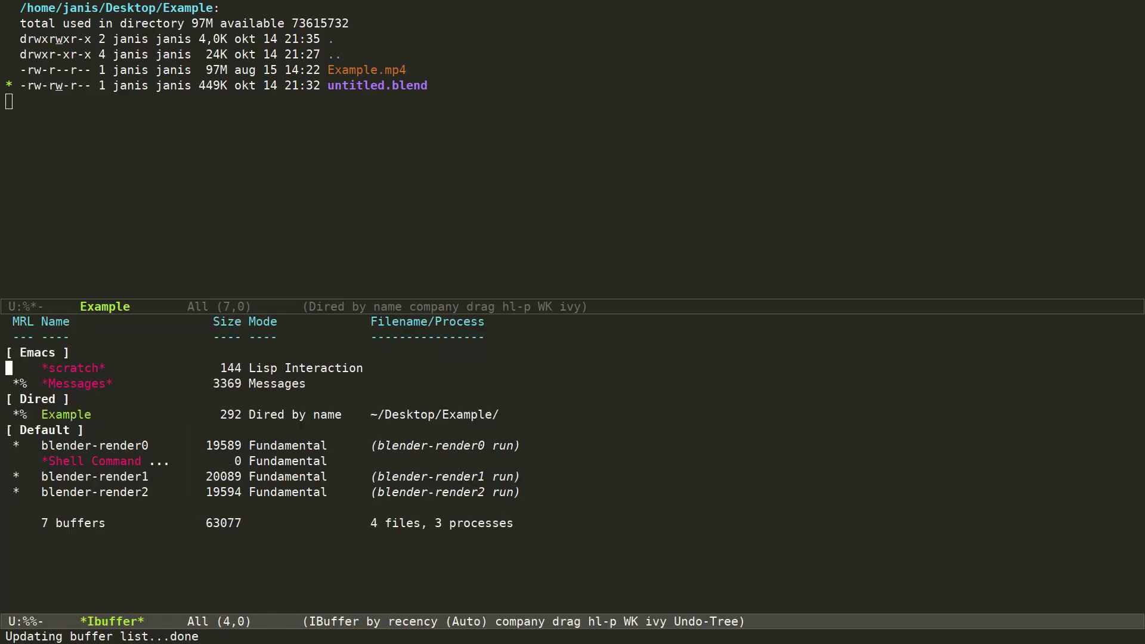
key("Down")
key("Down")
key("Down")
key("Down")
key("Down")
key("Down")
key("Down")
key("Down")
key("Up")
key("Return")
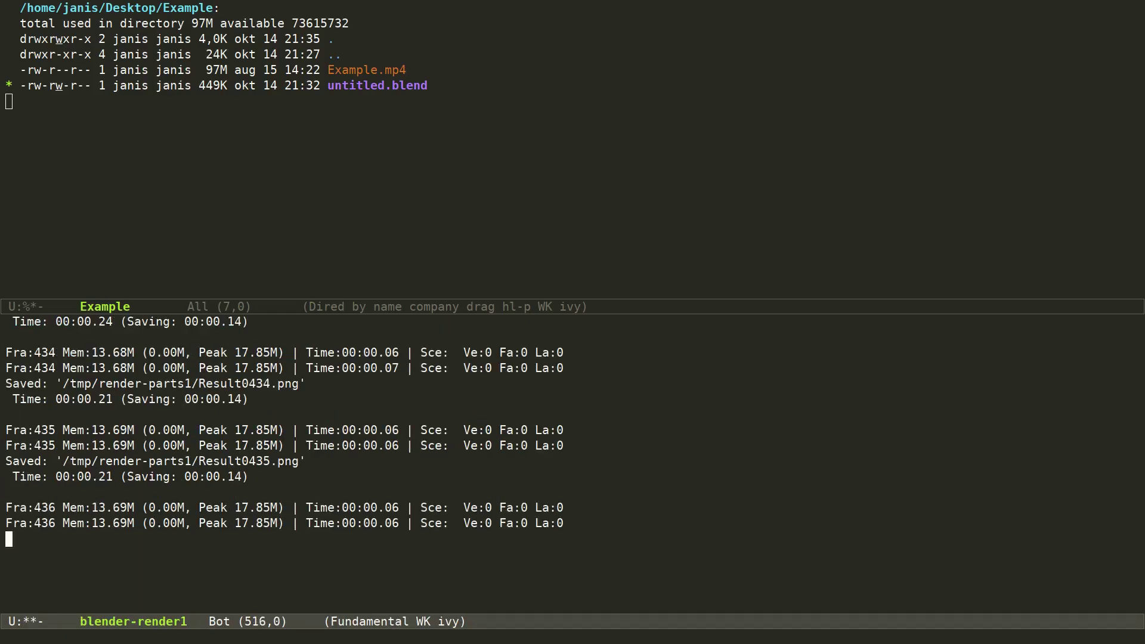
key("ctrl+x")
key("ctrl+b")
key("q")
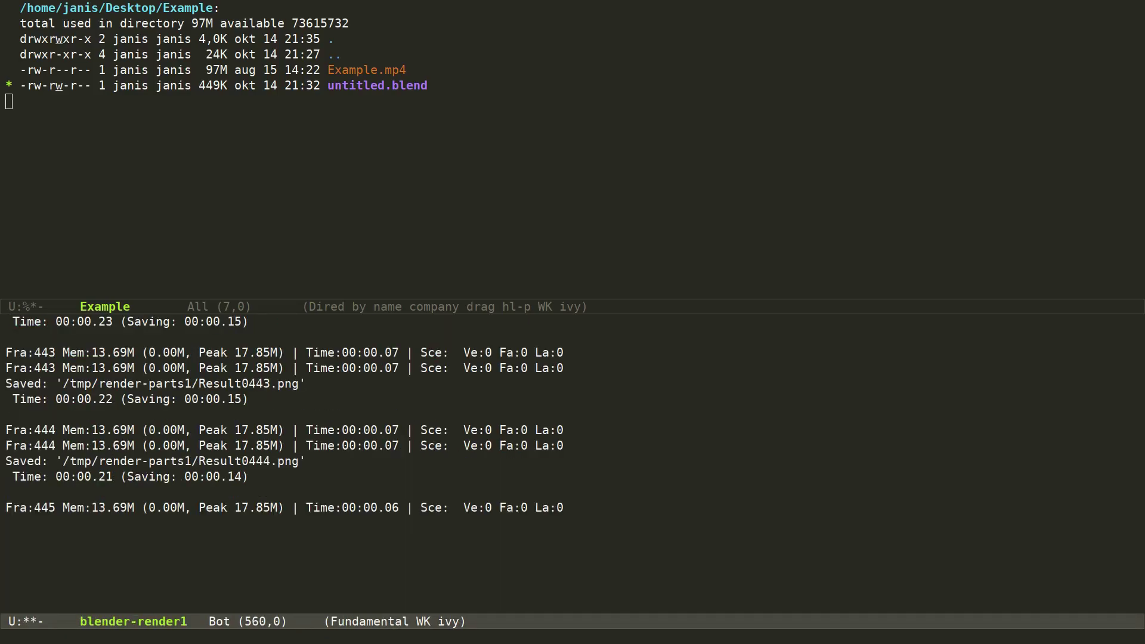
Close the buffer list and begin finding VeryImportant.org in ~/Desktop/Example/
key("ctrl+x")
key("b")
key("Return")
key("ctrl+x")
key("ctrl+b")
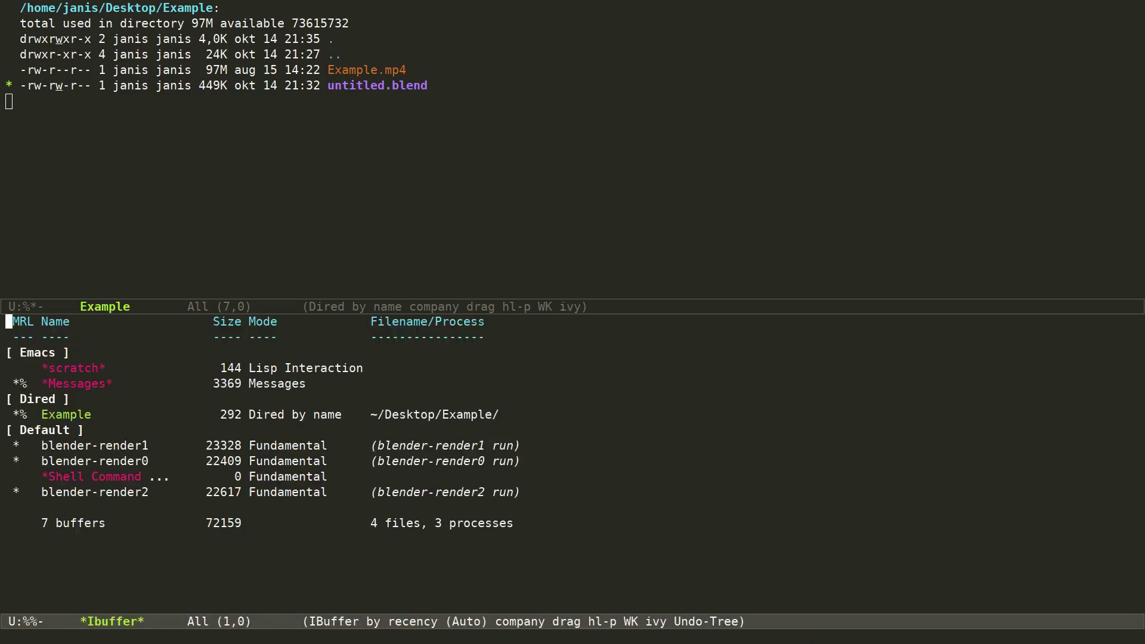
key("q")
key("ctrl+x")
key("ctrl+f")
type("Ver")
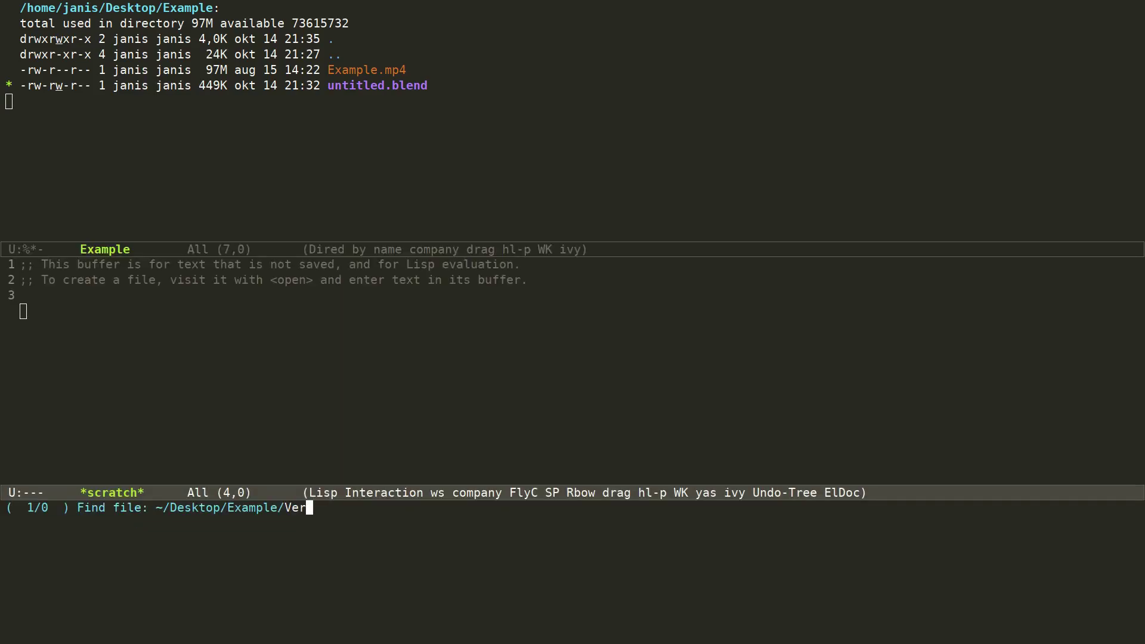
type("yImportant.org")
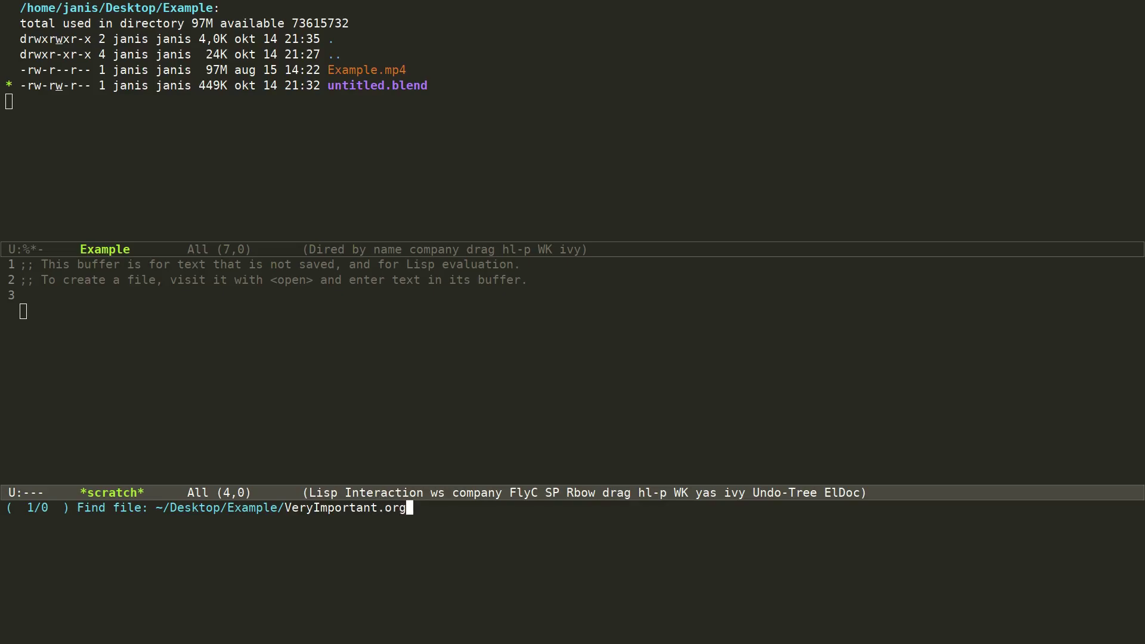
Create VeryImportant.org and type the Org heading '* Doing some very'
key("Return")
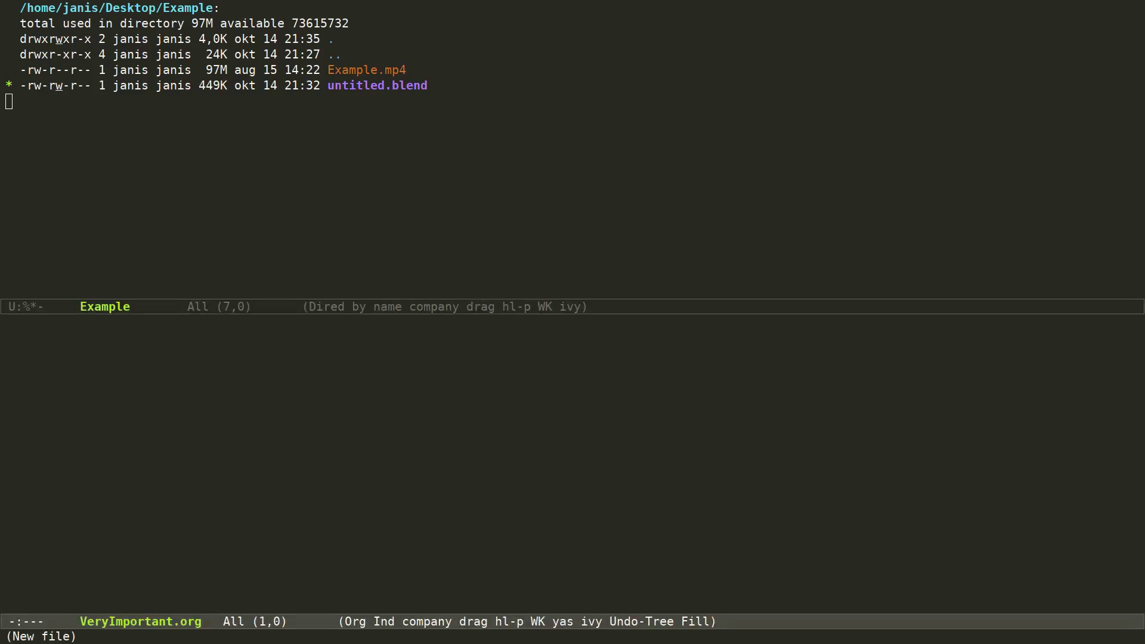
type("* Do")
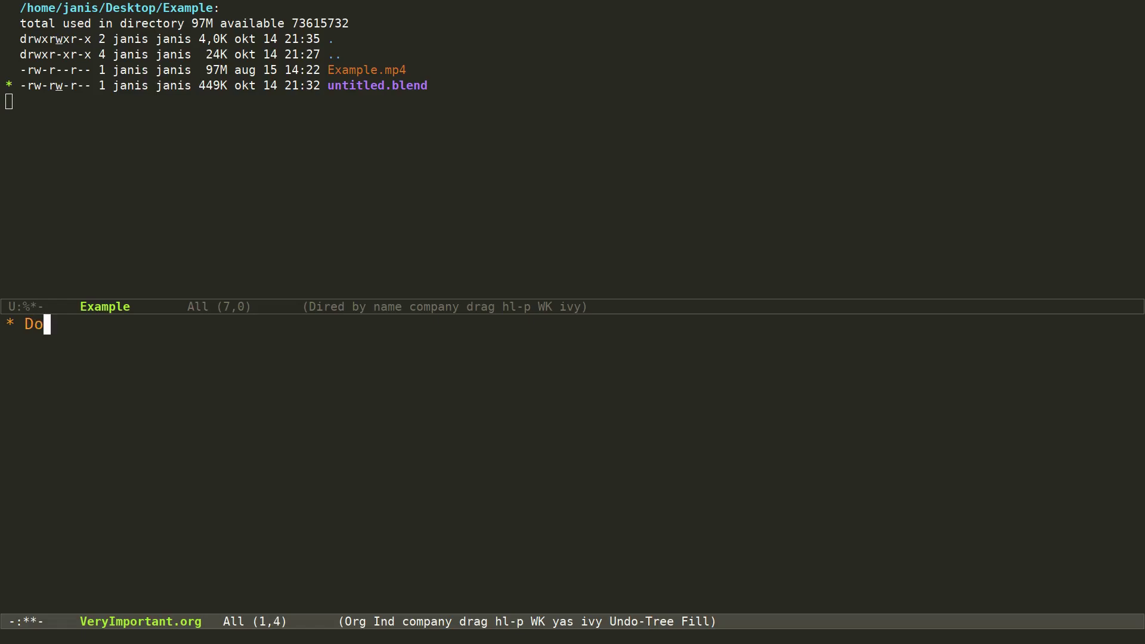
type("ing some very")
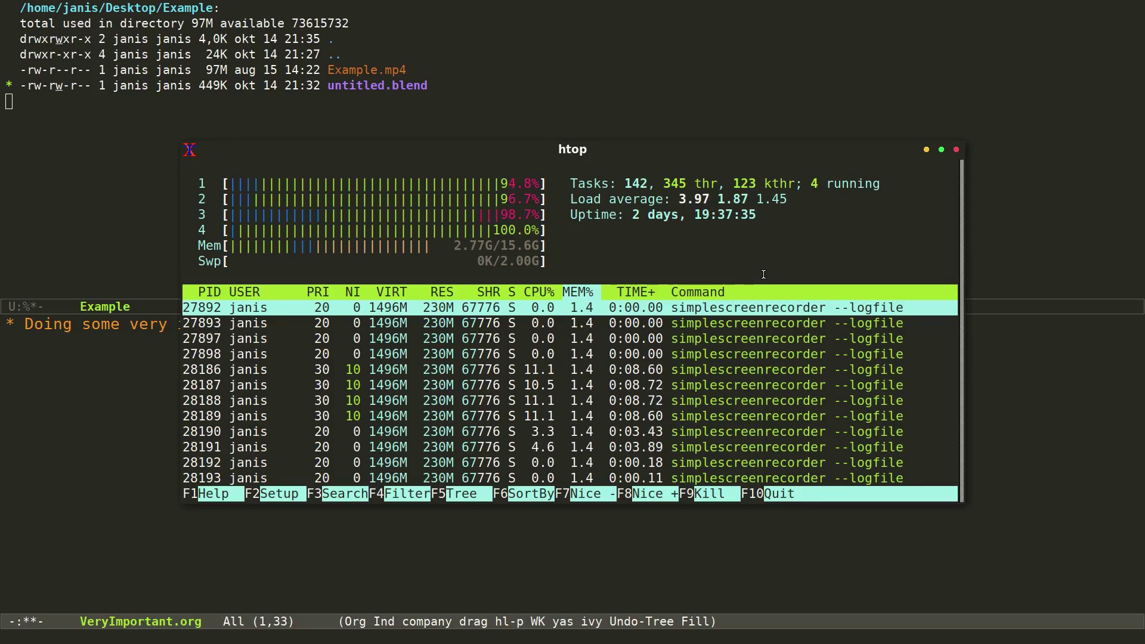
Quit htop to get back to Emacs
key("q")
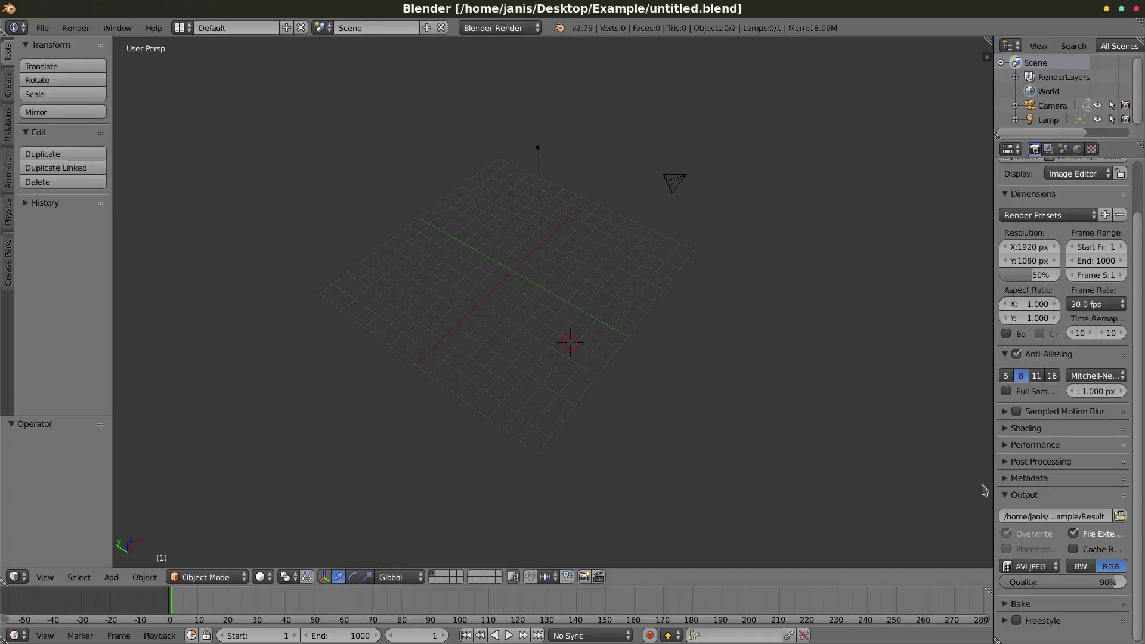
Change the output file format to AVI Raw, then back to AVI JPEG
left_click(1031, 566)
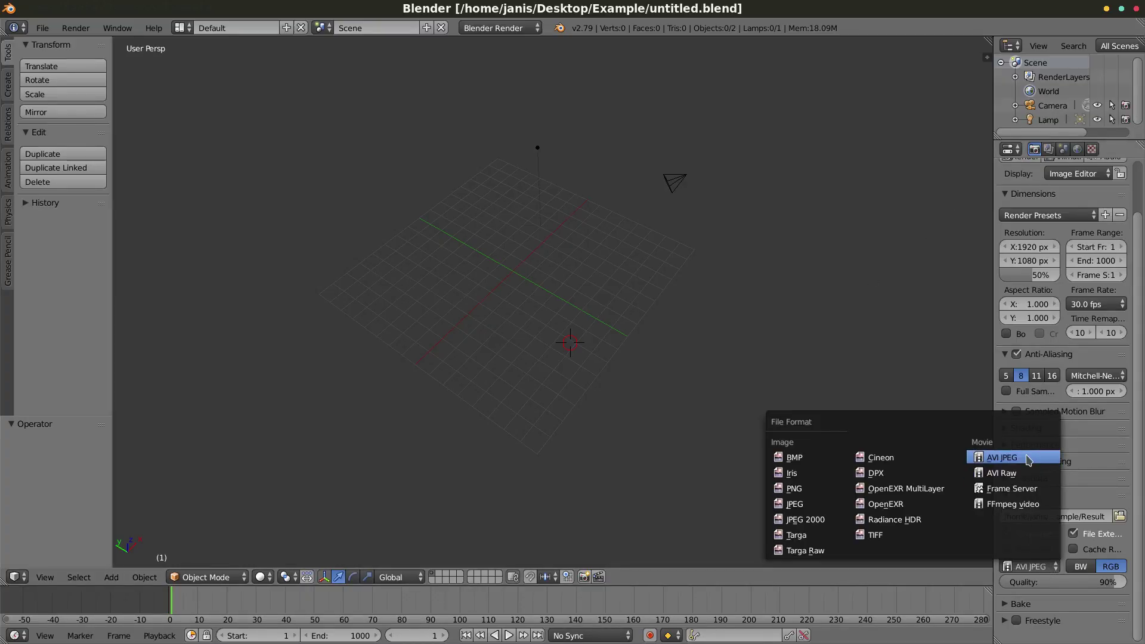
left_click(1009, 473)
left_click(1043, 567)
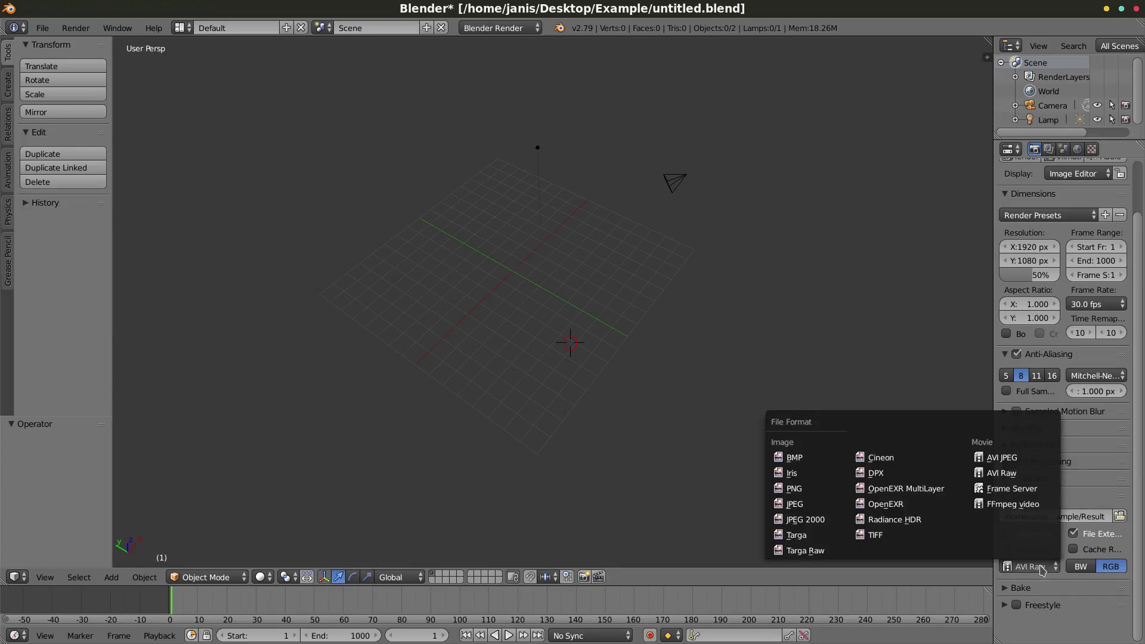
left_click(1002, 458)
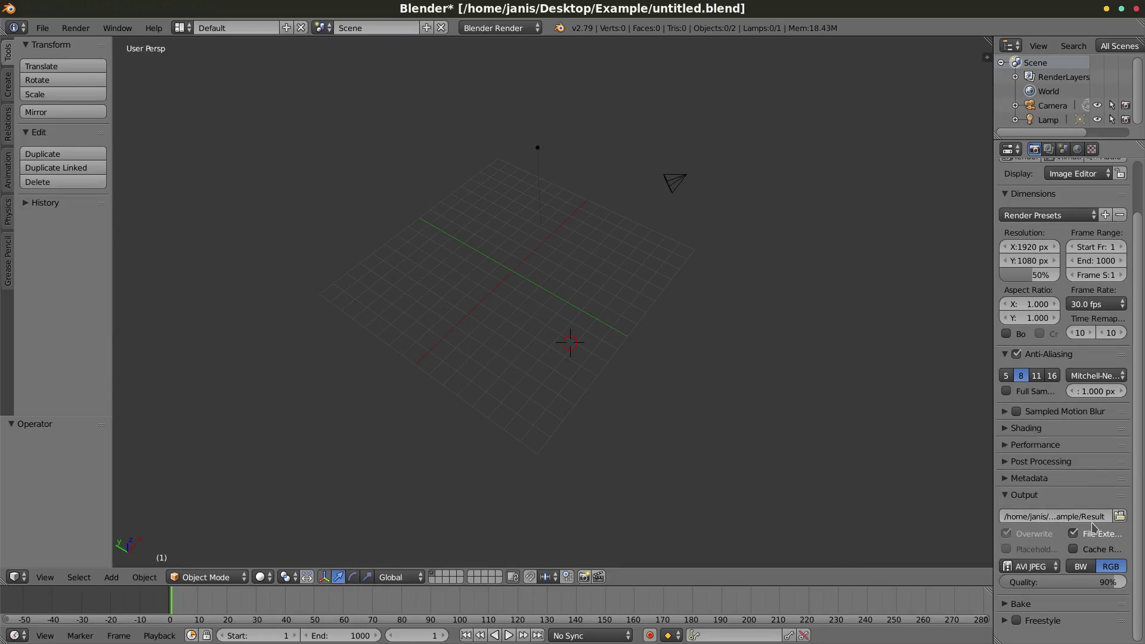
Switch to the Video Editing layout and select the End frame field
left_click(180, 28)
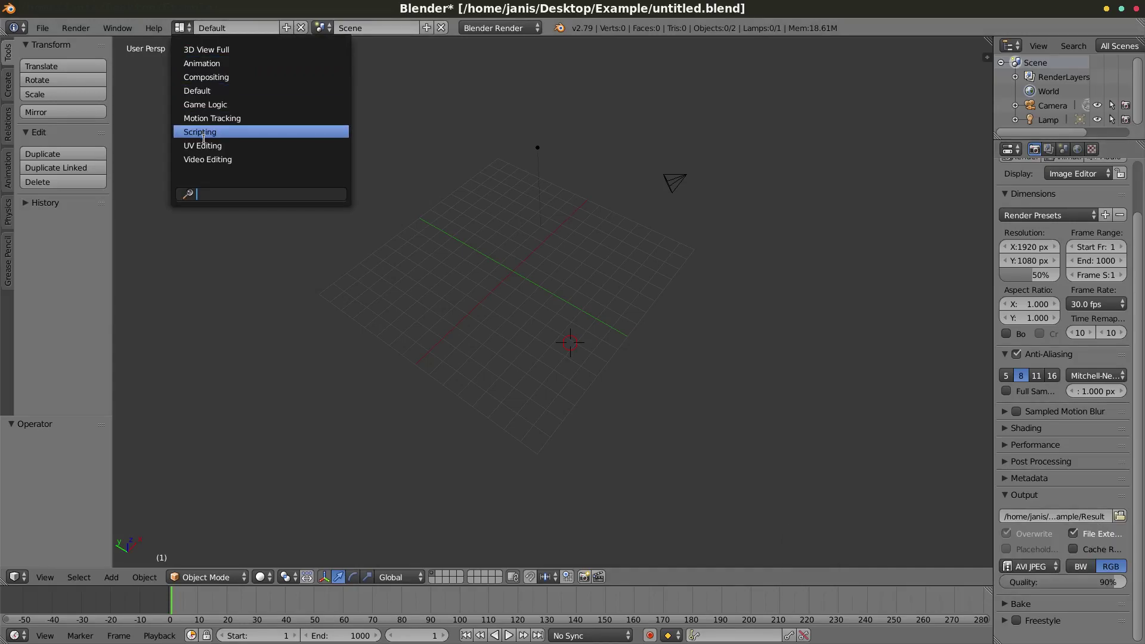
left_click(215, 160)
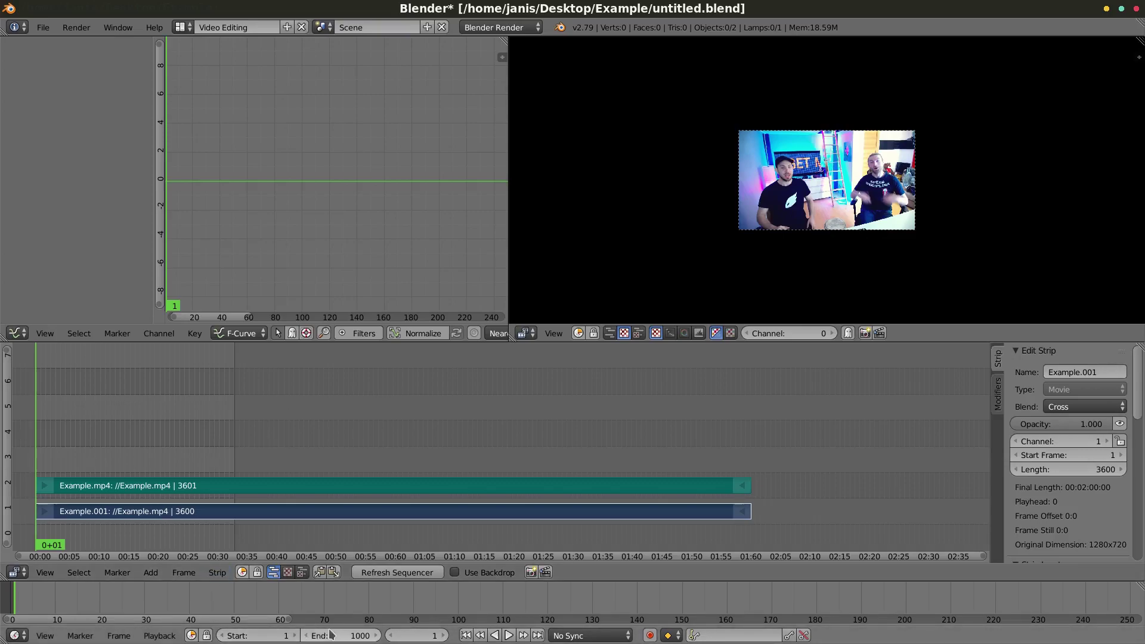
left_click(354, 632)
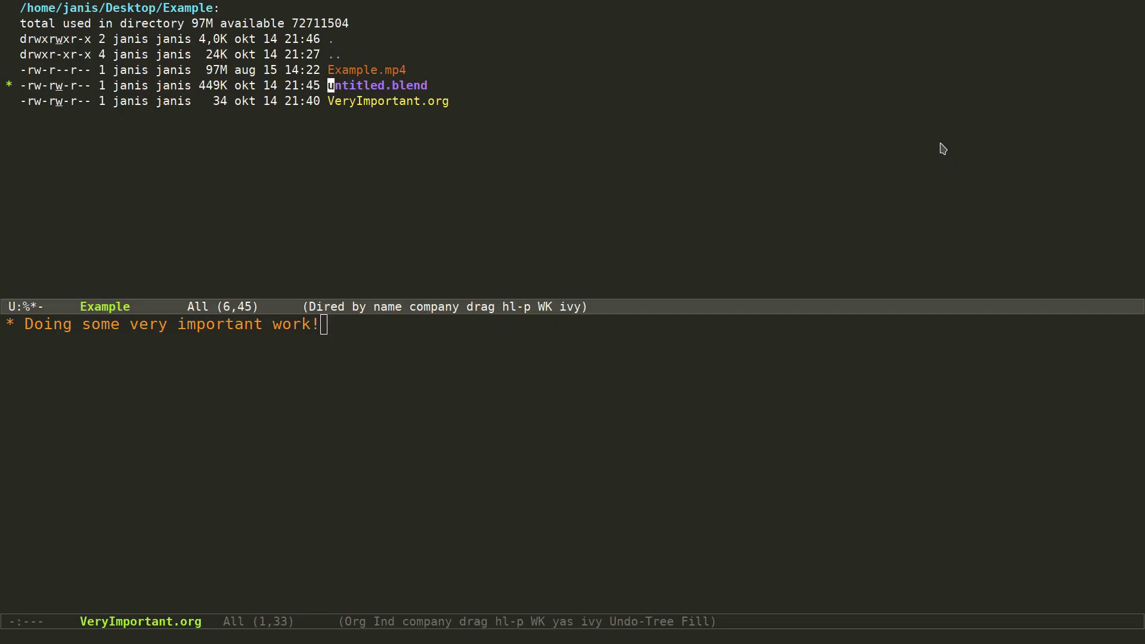
Run the Blender render prompt with 3 instances instead of the default 1
key("alt+x")
key("Return")
type("1")
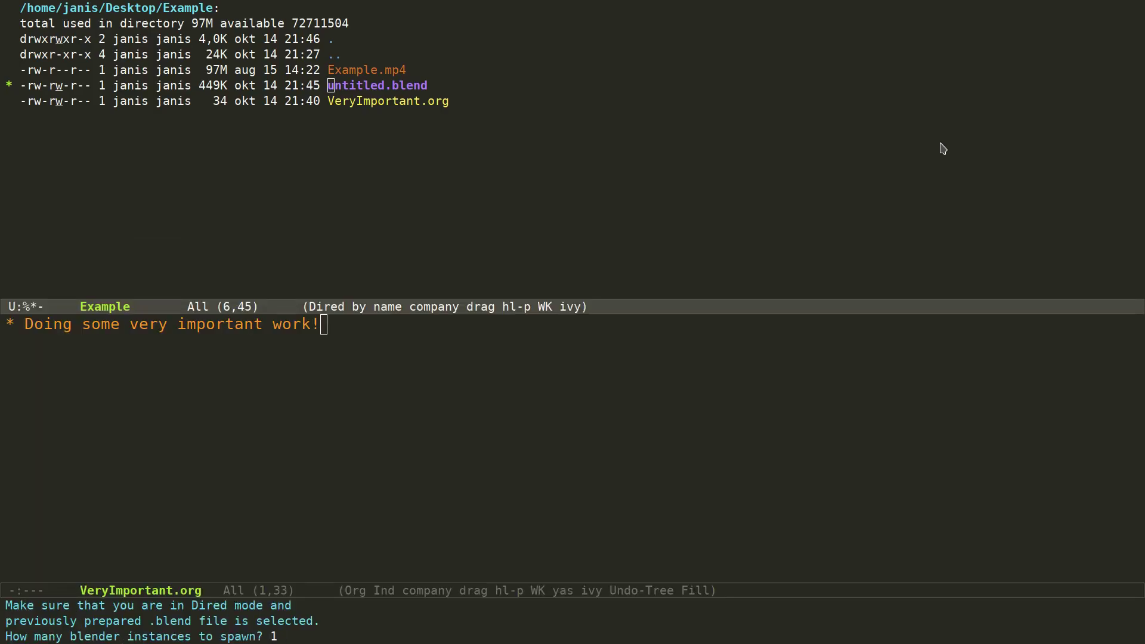
key("BackSpace")
type("3")
key("Return")
Browse the Result part files in the /tmp render-parts folder, then show the buffer list
key("ctrl+x")
key("ctrl+f")
type("/tmp/")
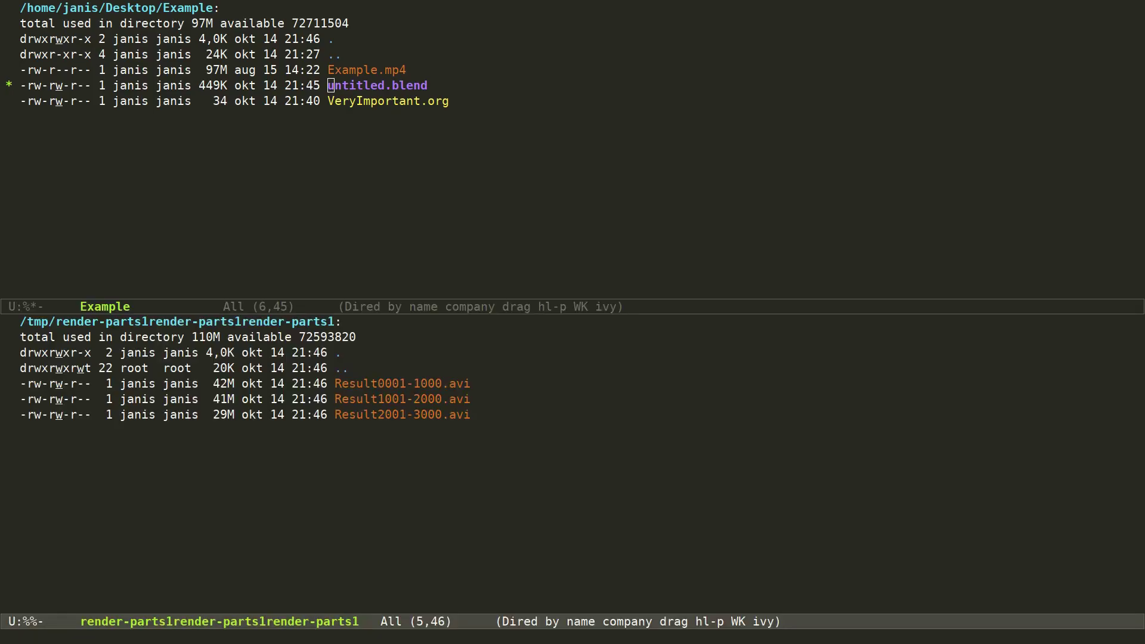
key("Down")
key("Down")
key("Up")
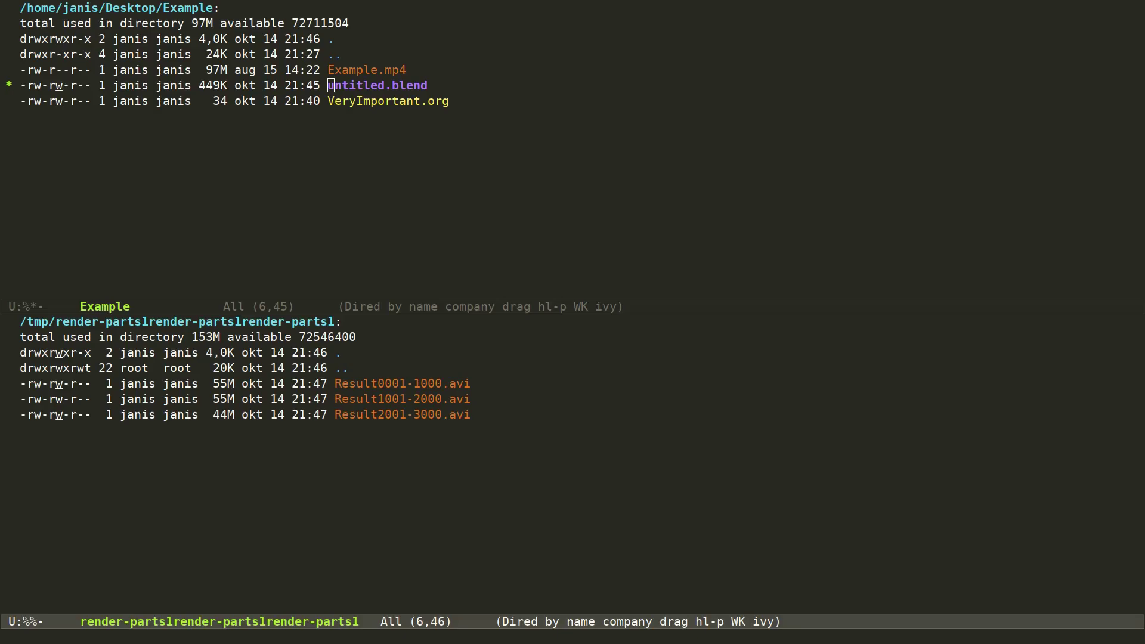
key("ctrl+x")
key("ctrl+b")
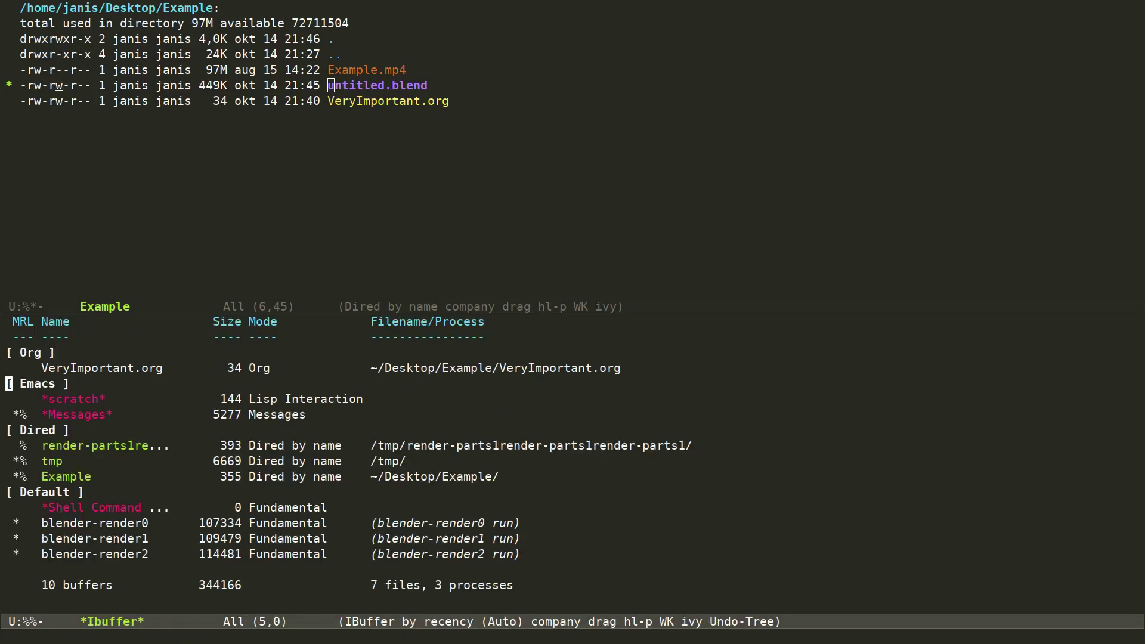
View blender-render0's live output, then return to the buffer list
key("ctrl+n")
key("ctrl+n")
key("ctrl+n")
key("ctrl+n")
key("ctrl+n")
key("ctrl+n")
key("ctrl+n")
key("ctrl+n")
key("ctrl+n")
key("ctrl+n")
key("ctrl+n")
key("ctrl+p")
key("ctrl+p")
key("Return")
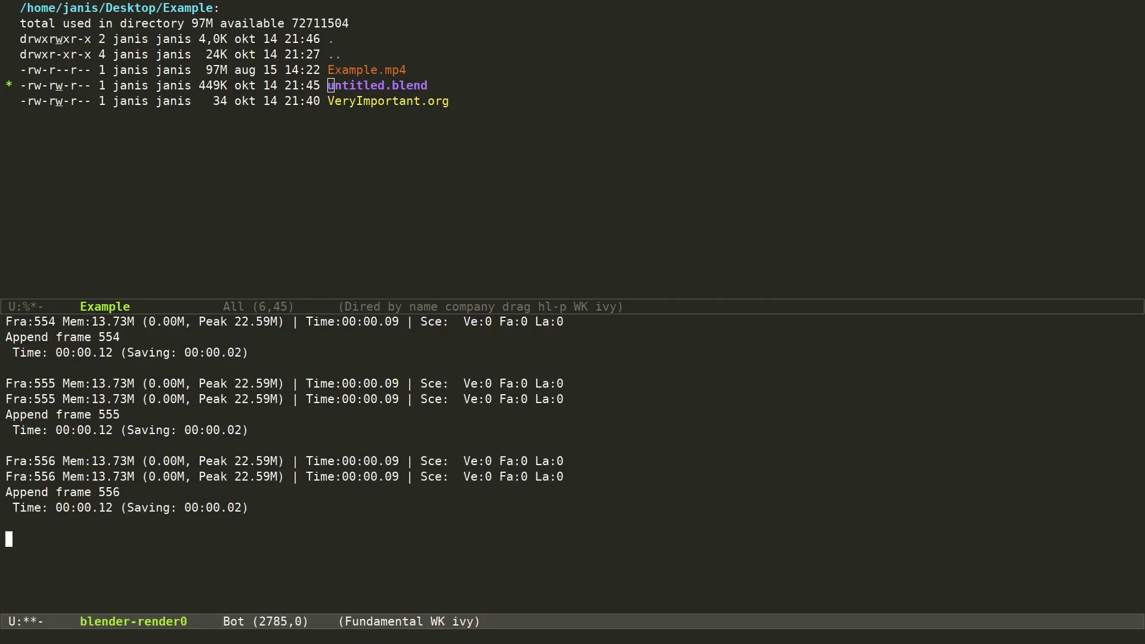
key("ctrl+x")
key("ctrl+b")
key("ctrl+n")
key("ctrl+n")
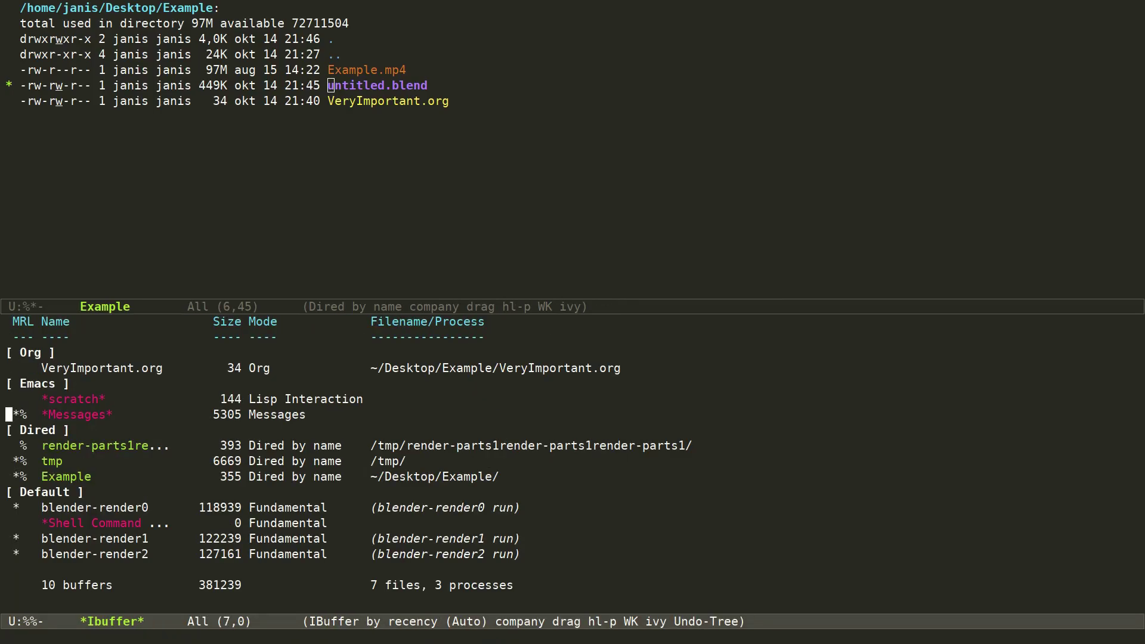
Show running processes with list-processes, focus that window, then watch the renders in htop
key("alt+x")
type("list-processes")
key("Return")
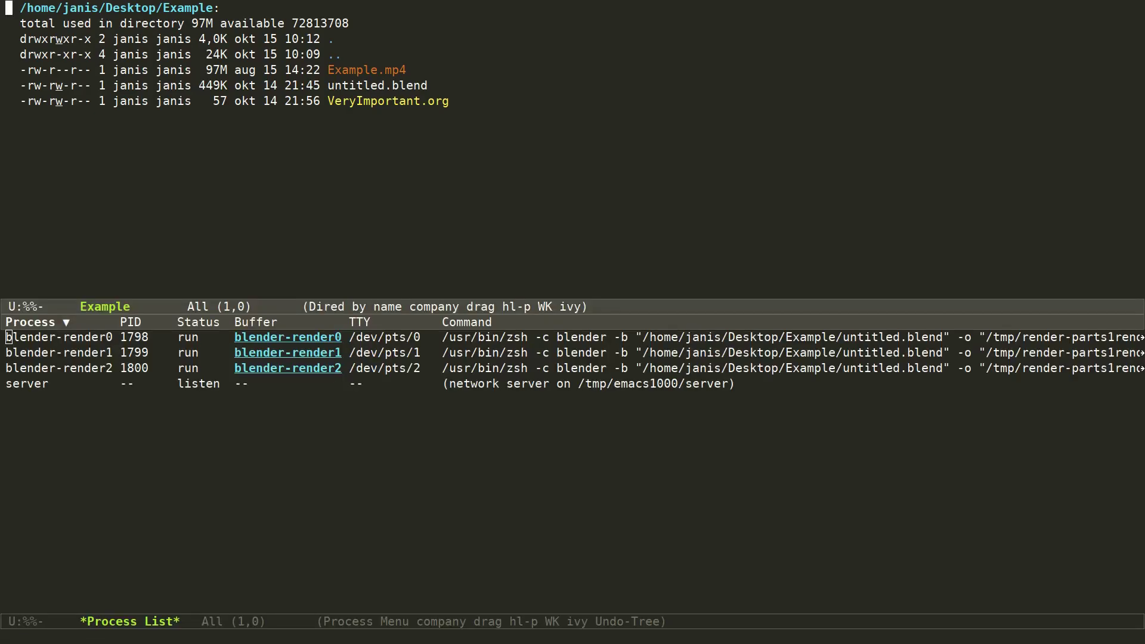
key("ctrl+c")
key("w")
key("k")
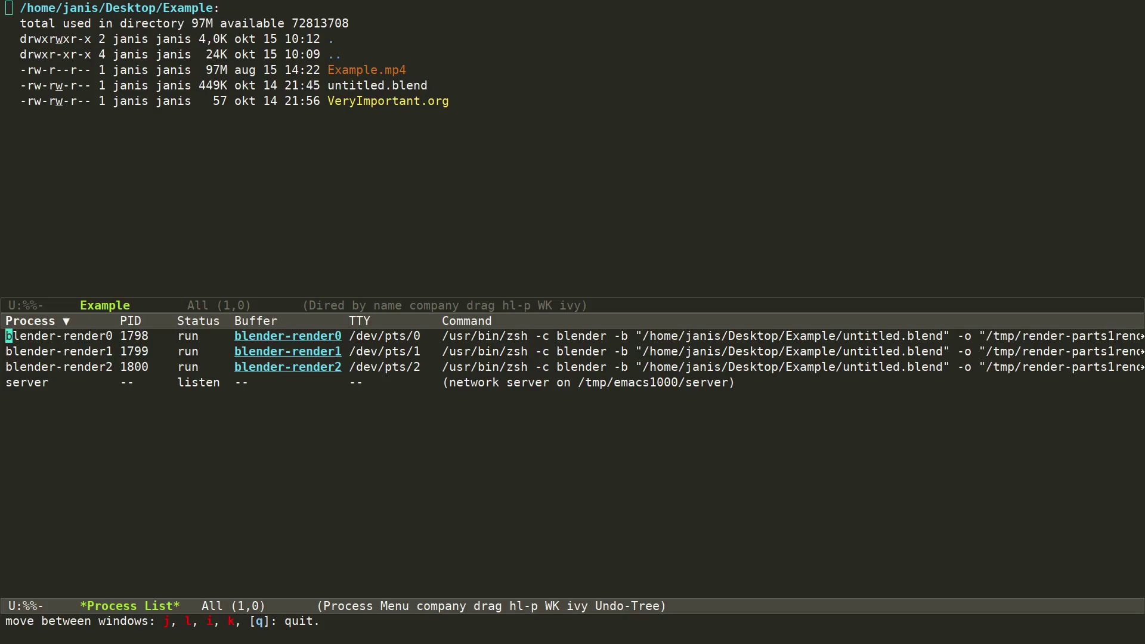
key("alt+Tab")
key("Down")
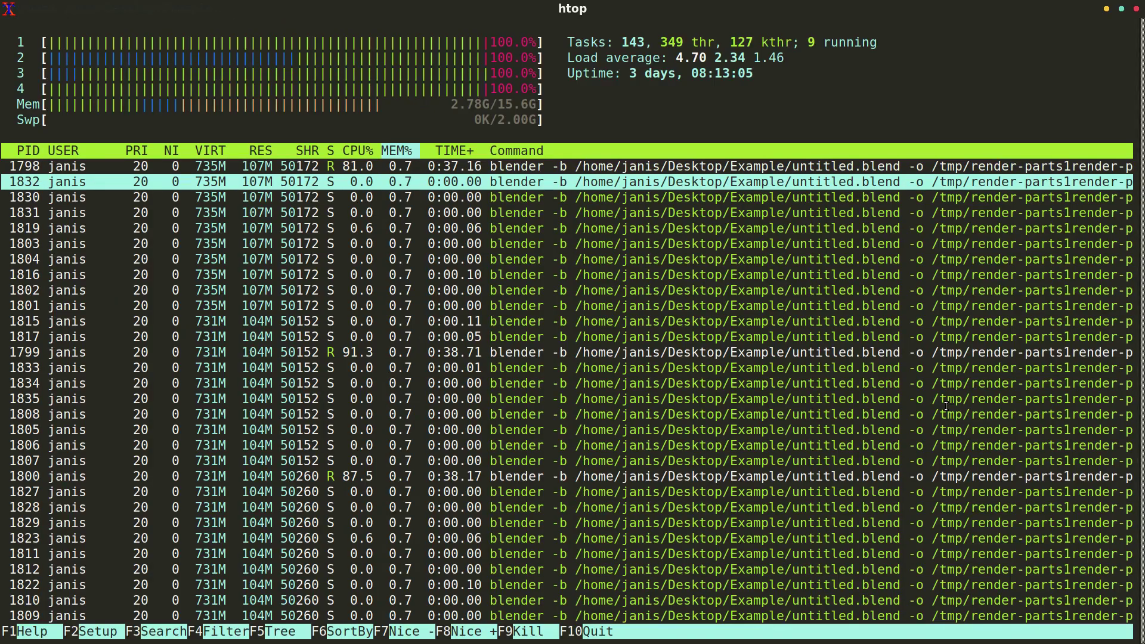
Check the blender render processes' CPU use in htop, then shrink the htop window to the top half
key("Down")
key("Down")
key("Down")
key("Down")
key("Down")
key("Down")
key("Down")
key("Down")
key("Down")
key("Down")
key("Down")
key("Down")
key("Down")
key("Down")
key("Down")
key("Down")
key("Down")
key("Down")
key("Down")
key("Down")
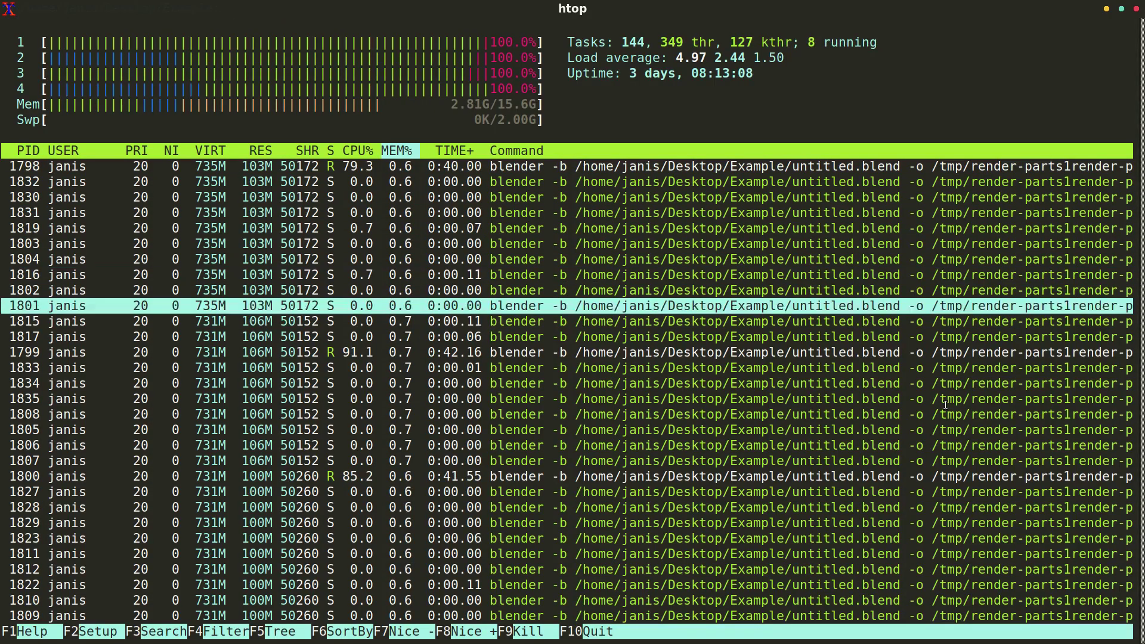
key("Up")
key("Up")
key("Up")
key("Up")
key("Up")
key("Up")
key("Up")
key("Up")
key("Up")
key("Up")
key("Up")
key("Up")
key("Up")
key("Up")
key("Up")
key("Up")
key("Up")
key("Up")
key("Up")
key("Up")
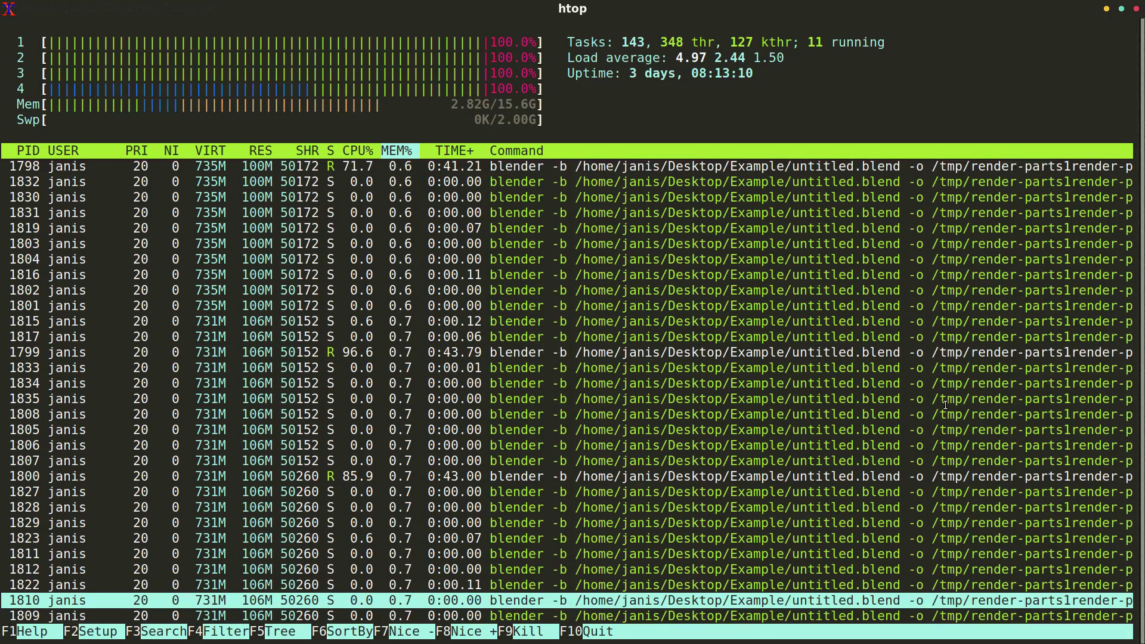
key("Up")
key("Up")
key("Up")
key("Up")
key("Up")
key("Up")
key("Up")
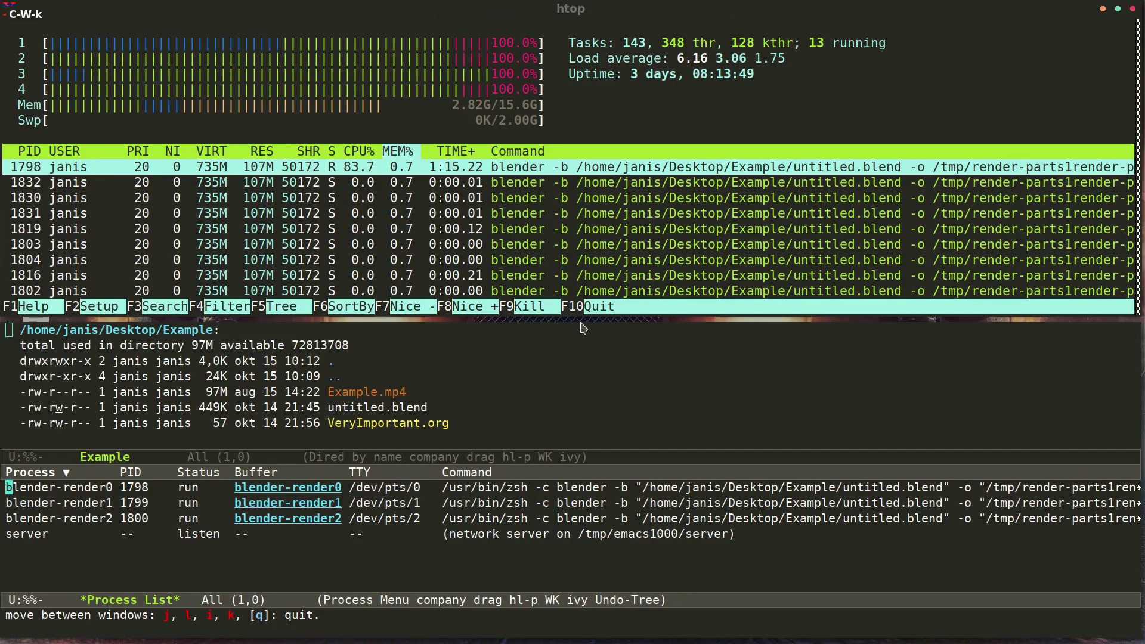
left_click(620, 312)
left_click_drag(620, 312, 623, 309)
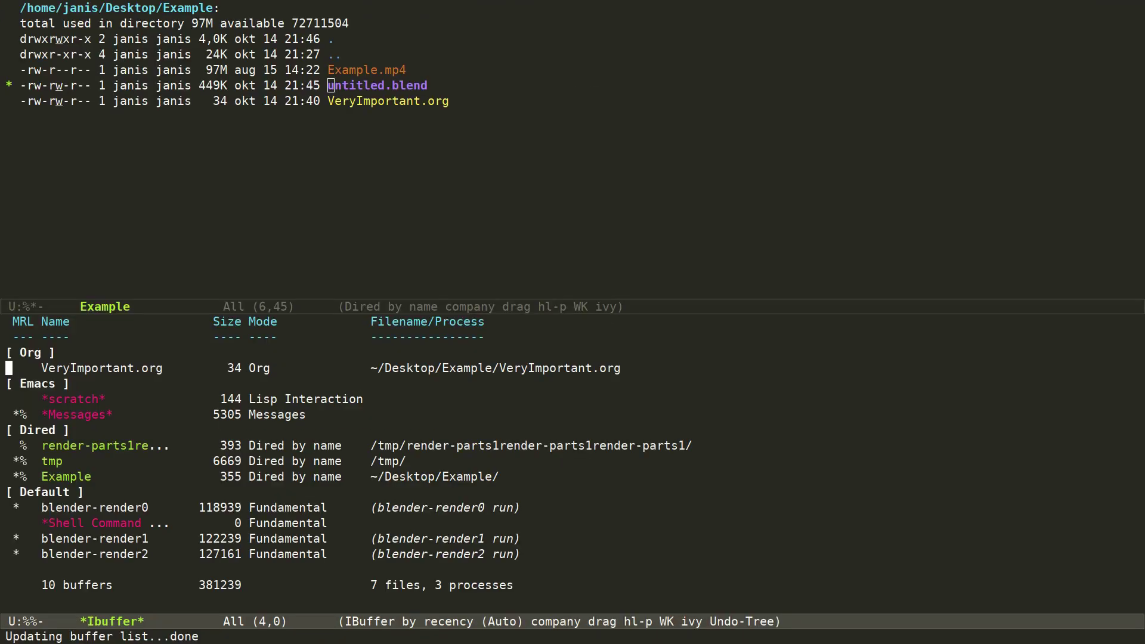
Open VeryImportant.org from the Ibuffer list
key("Down")
key("Up")
key("Up")
key("Return")
key("Return")
Add the list item "- Continuing the work." under the heading, fixing the typo
type("- Continrui")
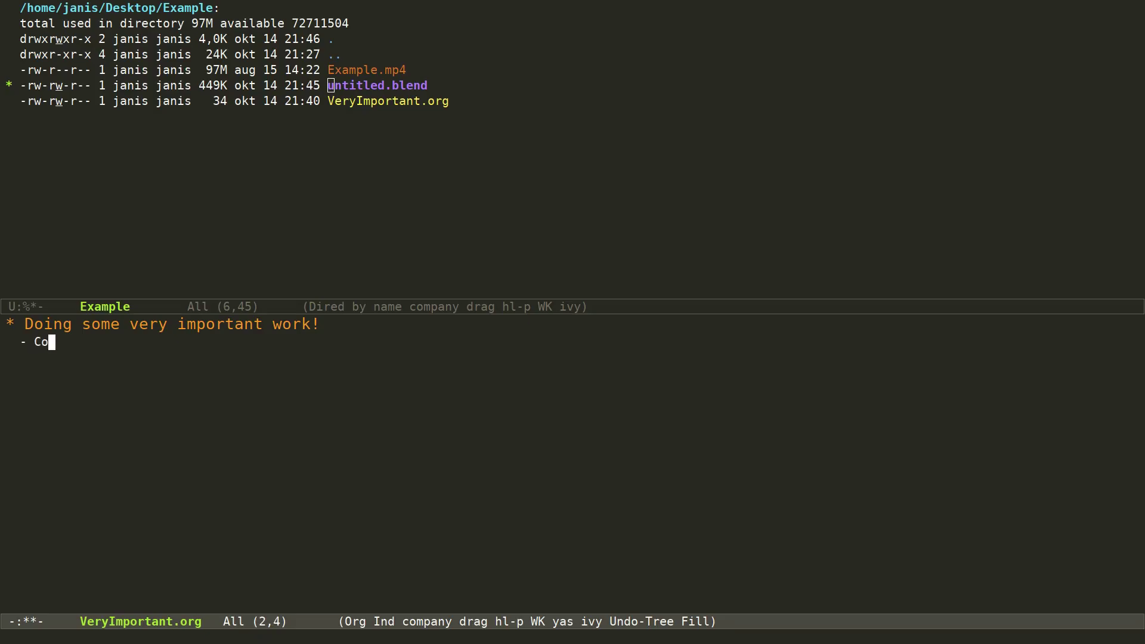
key("BackSpace")
key("BackSpace")
key("BackSpace")
type("uing the ")
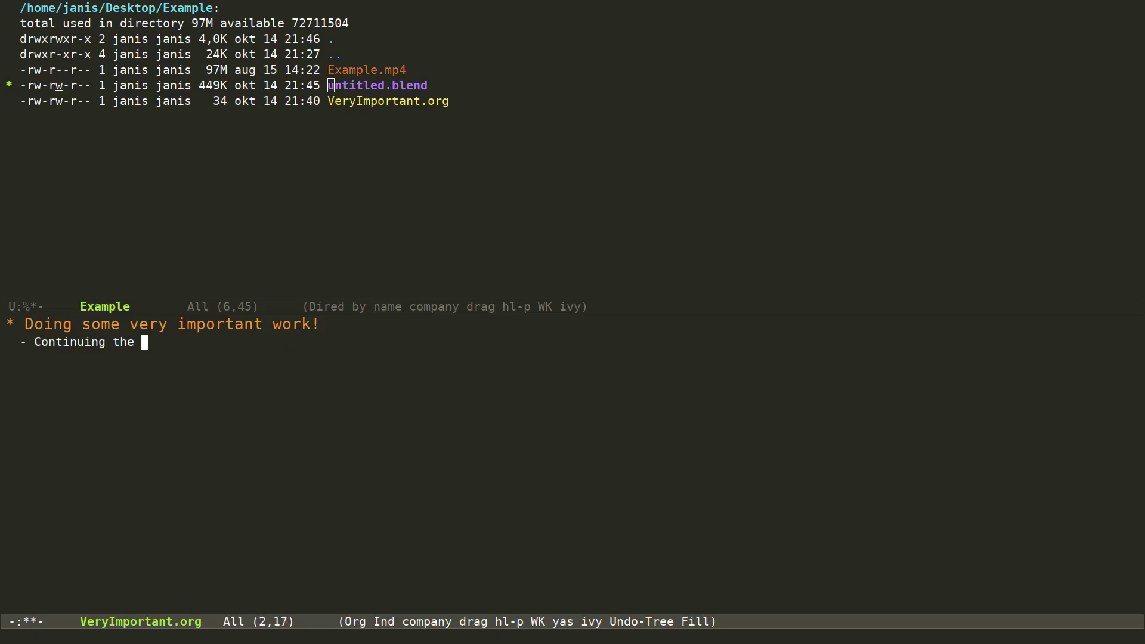
type("work.")
key("ctrl+h")
Show the *Messages* buffer and read the render log confirming all renders finished
key("e")
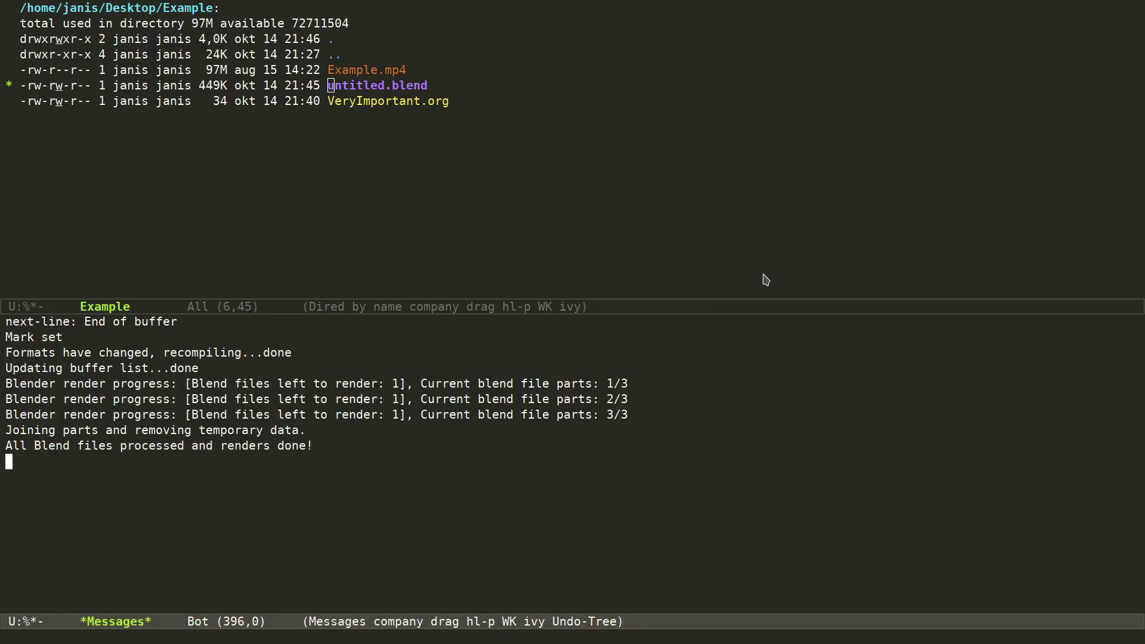
key("Up")
key("Up")
key("Up")
key("Up")
key("Up")
key("Down")
key("Down")
key("Down")
key("Down")
Refresh the Example folder listing and play Result.avi in VLC from about 00:20
key("ctrl+x")
key("o")
key("k")
key("q")
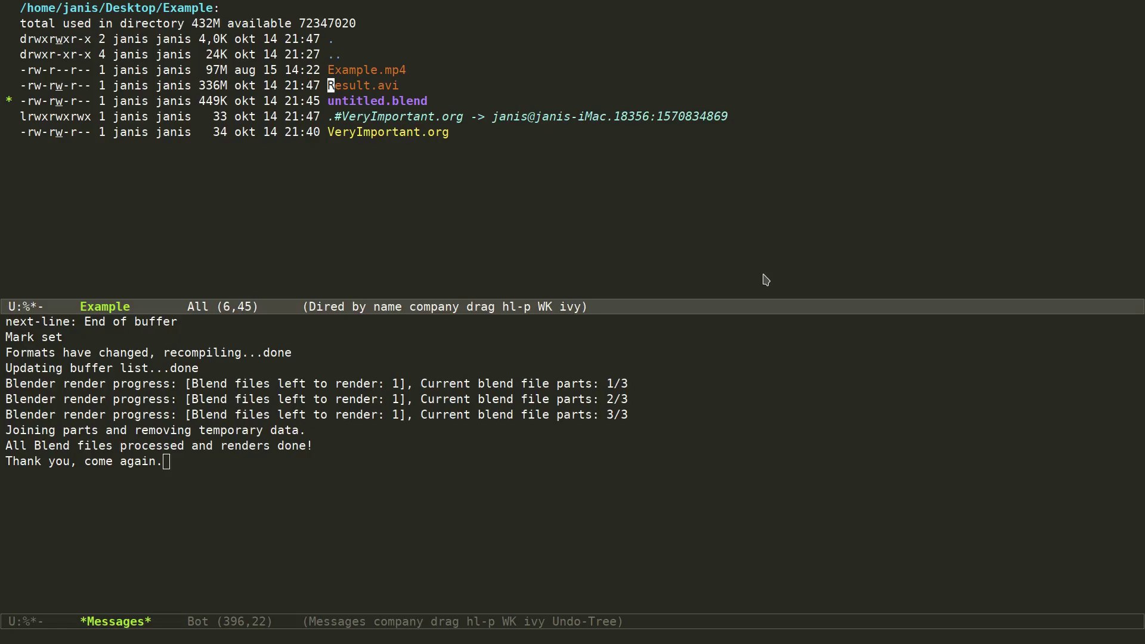
key("Return")
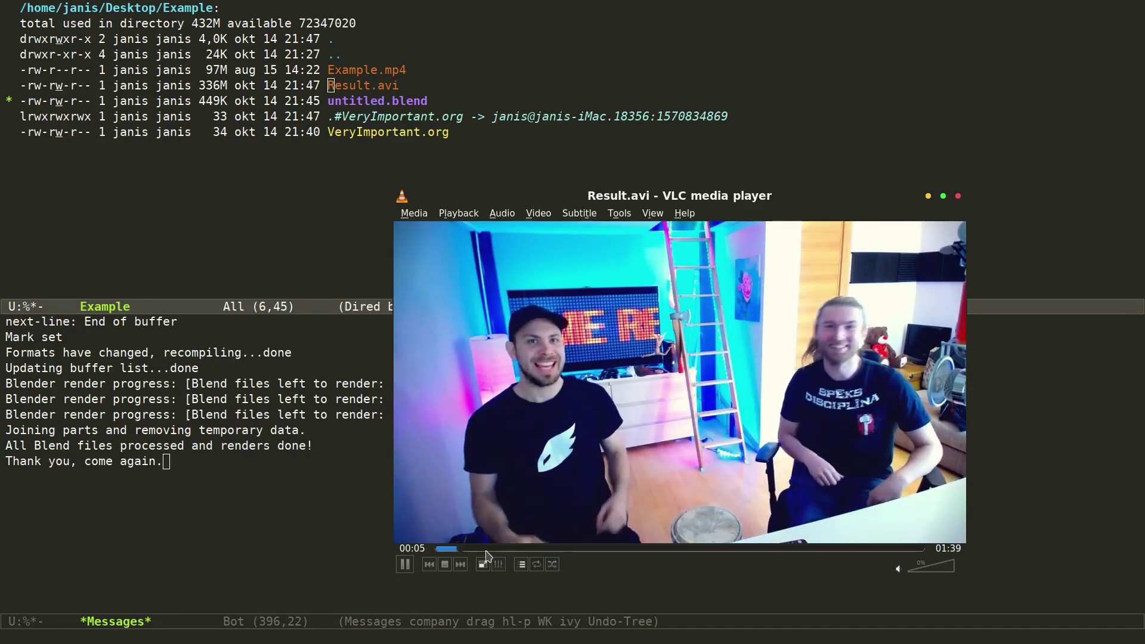
left_click(532, 550)
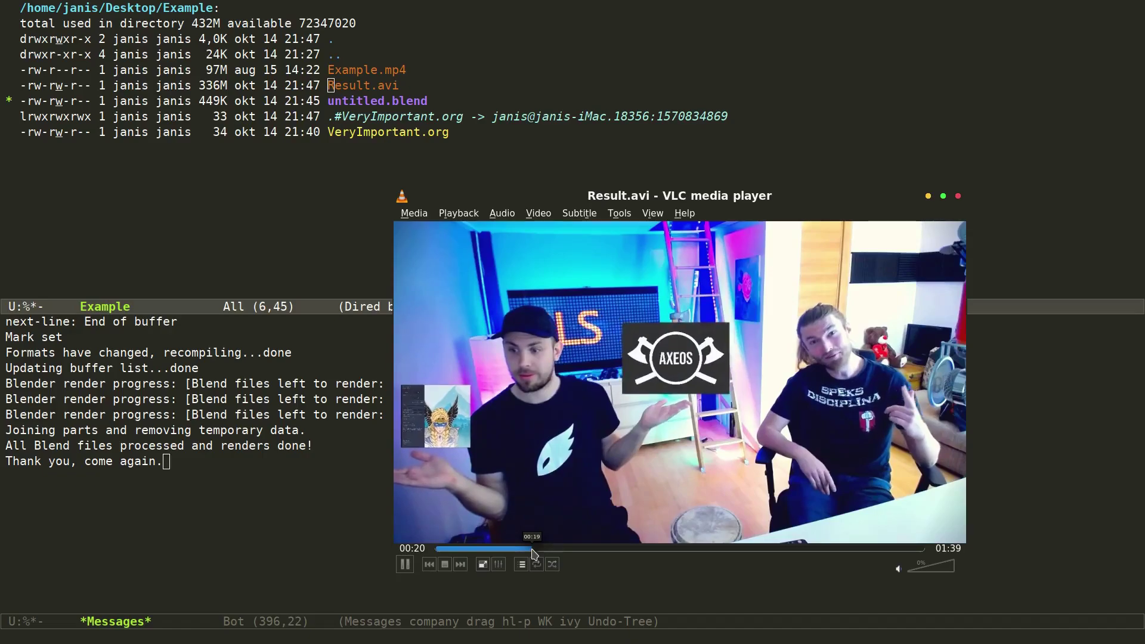